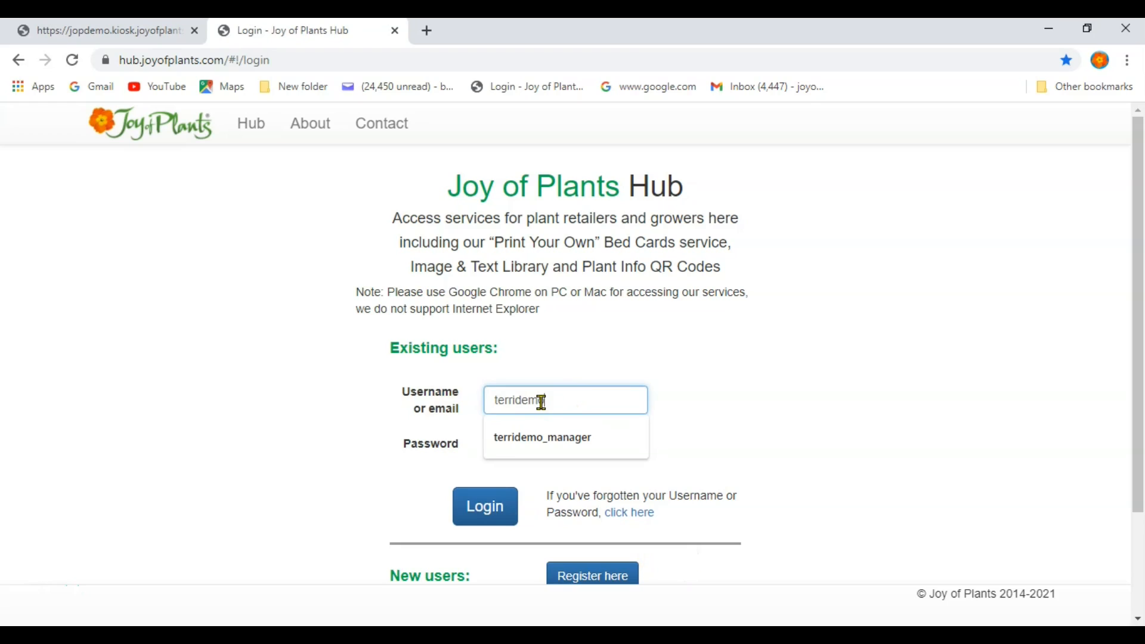
Log into the demo account with the saved username and its password, then open Kiosk / Website Plant Finder.
{"action": "left_click", "coordinate": [560, 436]}
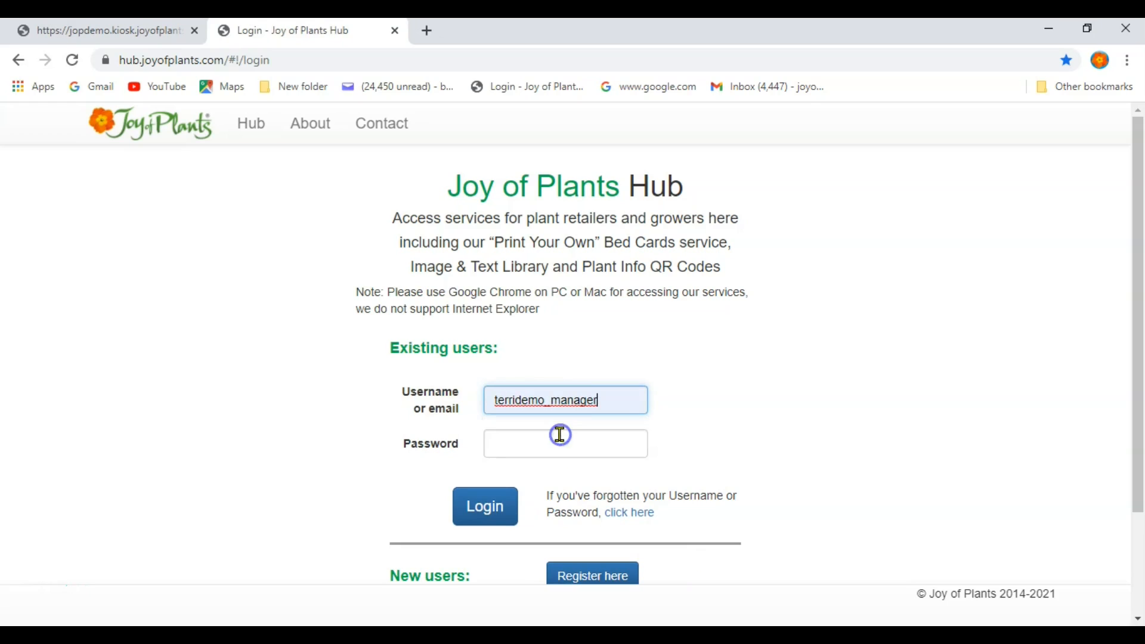
{"action": "left_click", "coordinate": [560, 437]}
{"action": "type", "text": "••••"}
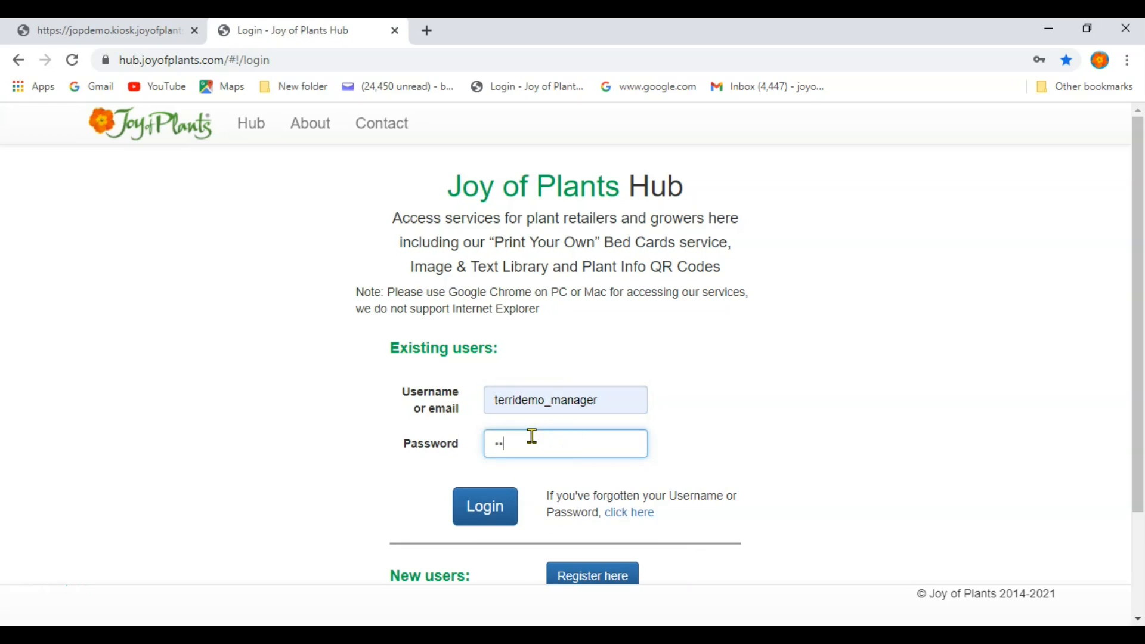
{"action": "type", "text": "••"}
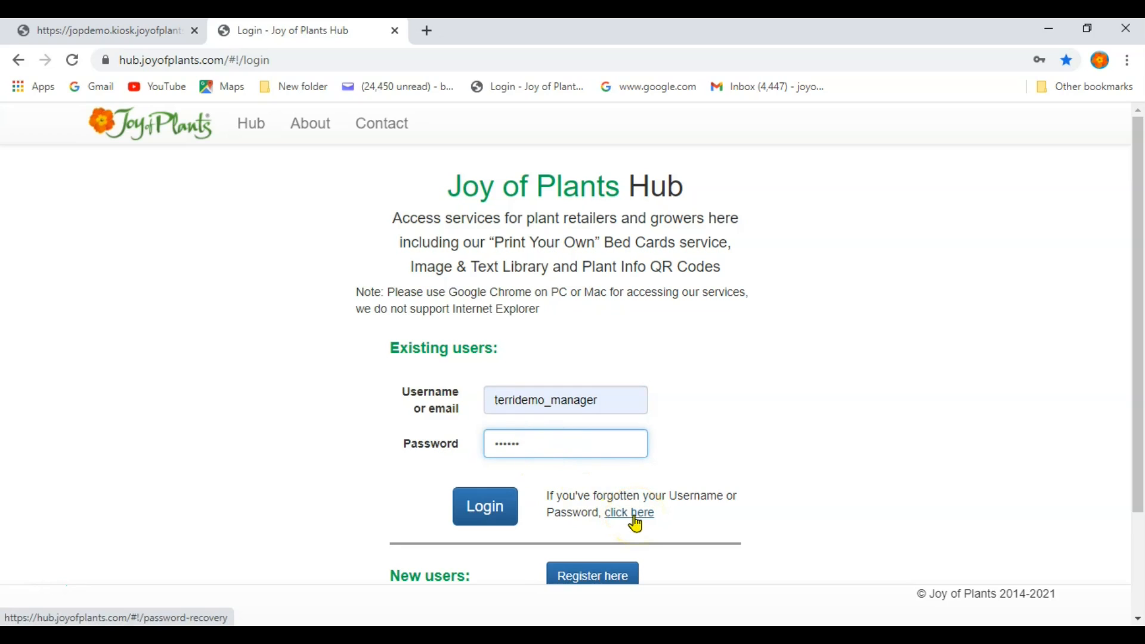
{"action": "left_click", "coordinate": [475, 510]}
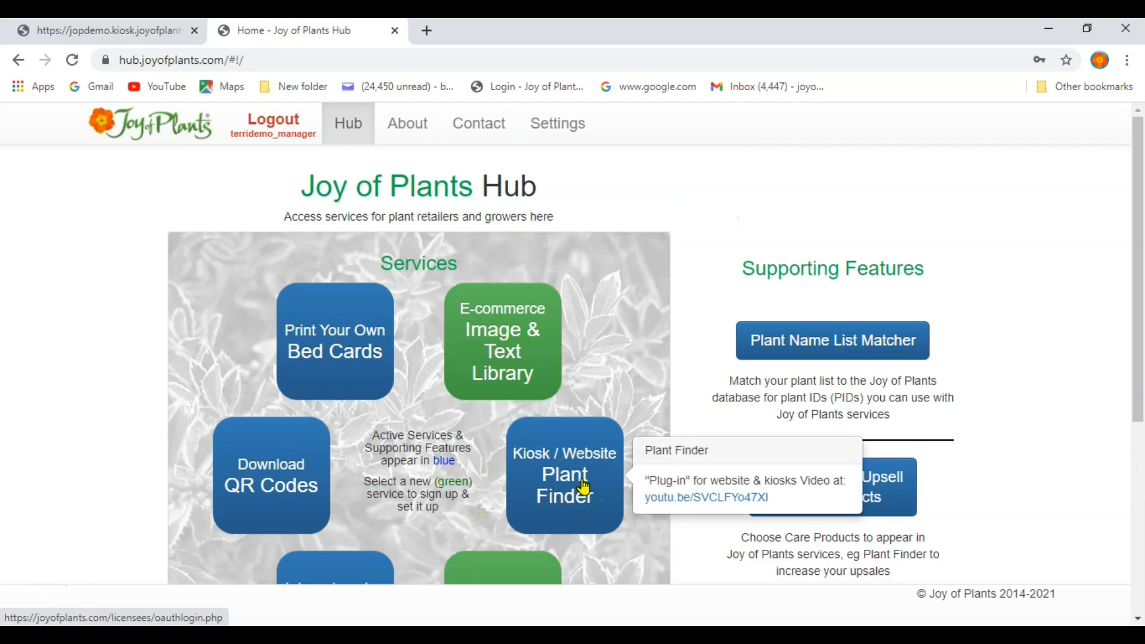
{"action": "left_click", "coordinate": [583, 486]}
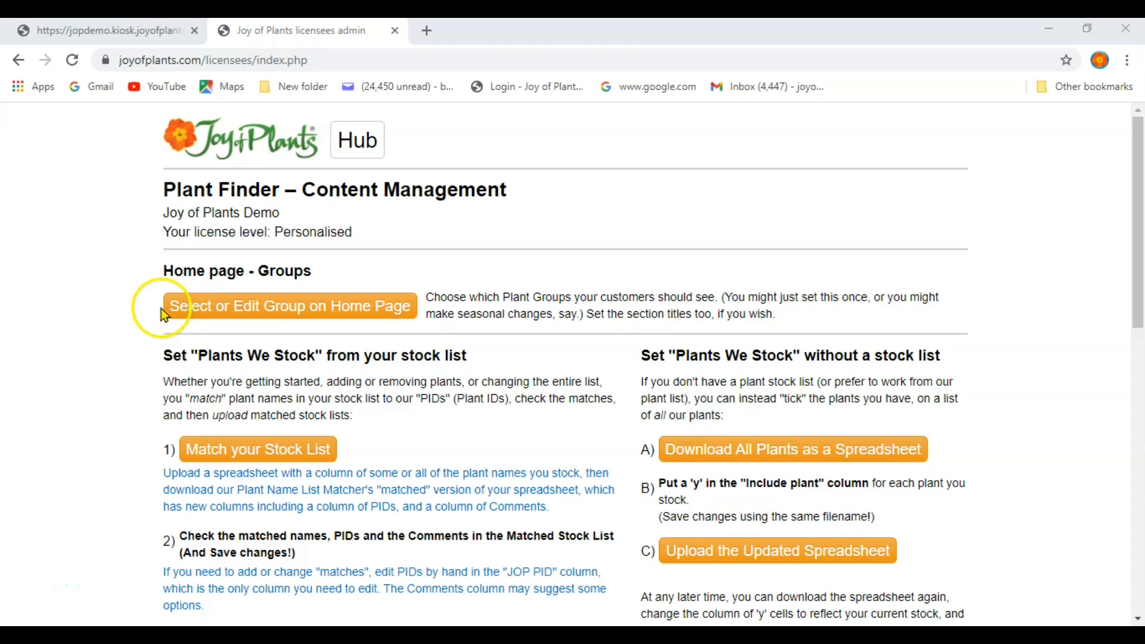
Go from the content management page to 'Download All Plants as a Spreadsheet'.
{"action": "scroll", "coordinate": [127, 459], "scroll_direction": "down", "scroll_amount": 3}
{"action": "scroll", "coordinate": [136, 464], "scroll_direction": "down", "scroll_amount": 2}
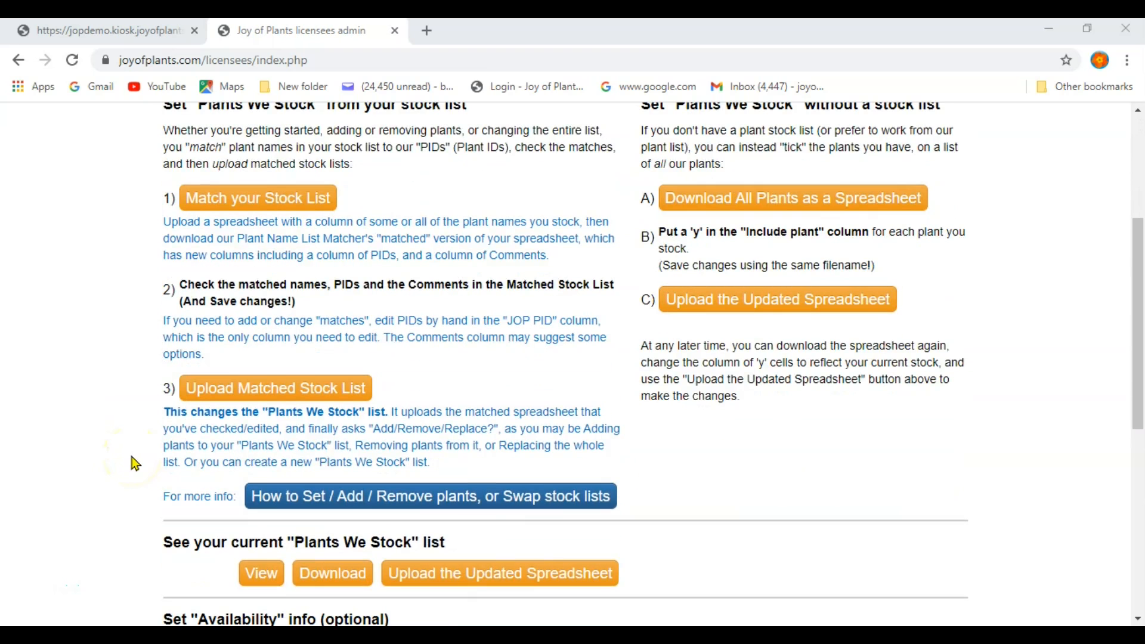
{"action": "scroll", "coordinate": [136, 464], "scroll_direction": "up", "scroll_amount": 2}
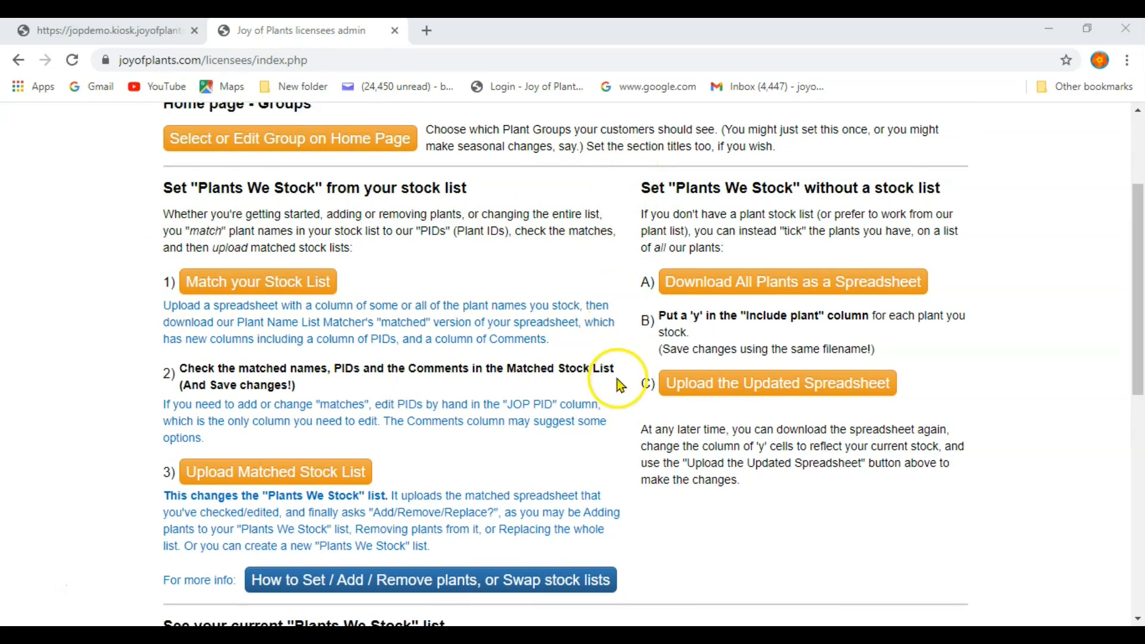
{"action": "left_click", "coordinate": [739, 291]}
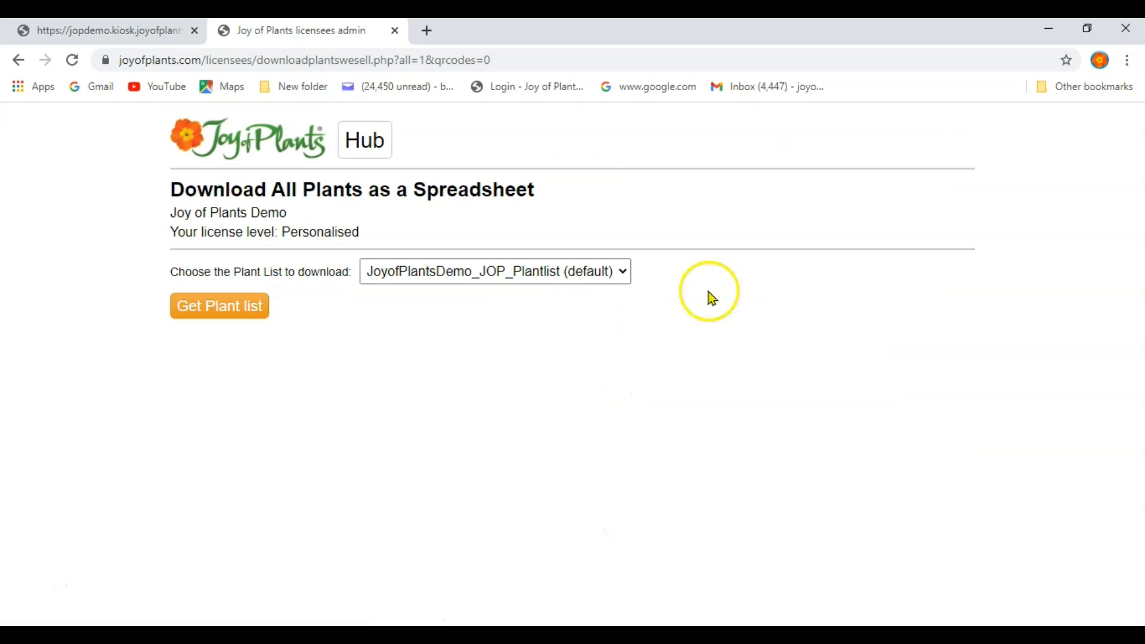
Keep JoyofPlantsDemo_JOP_Plantlist (default) selected and generate its XLS and CSV download links.
{"action": "left_click", "coordinate": [544, 274]}
{"action": "left_click", "coordinate": [544, 276]}
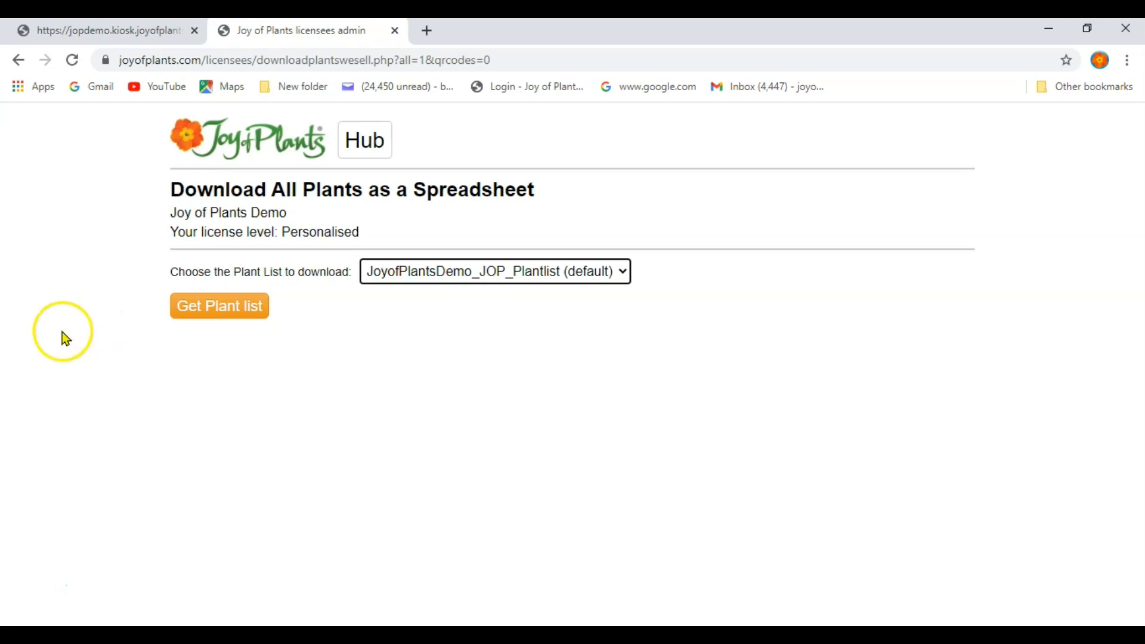
{"action": "left_click", "coordinate": [188, 313]}
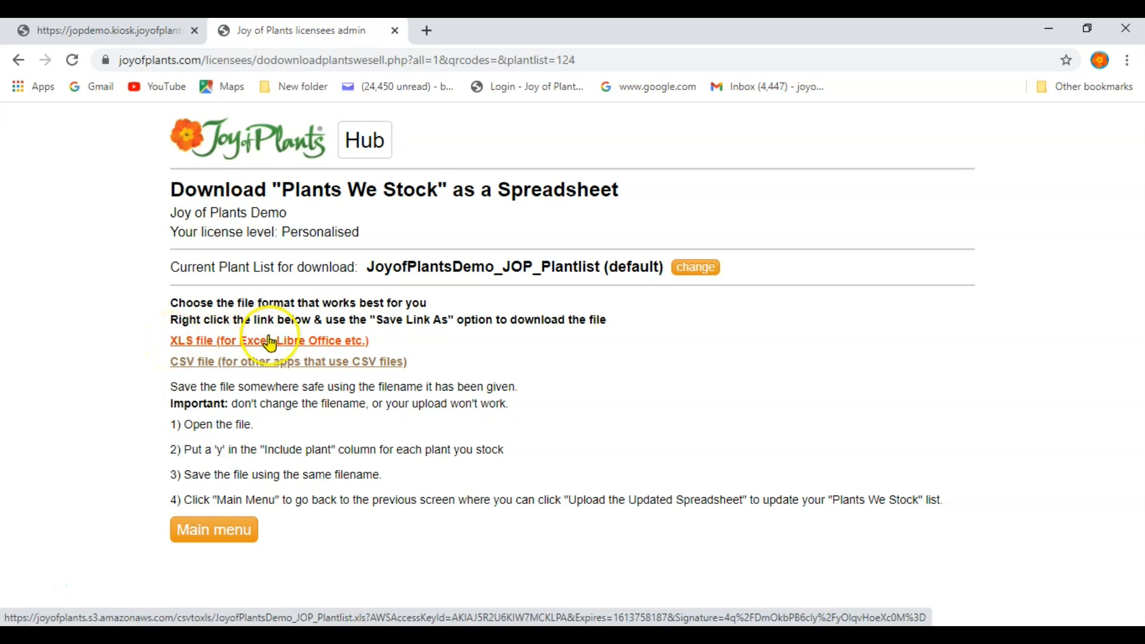
Save the XLS link as JoyofPlantsDemo_JOP_Plantlist.xls into the PF plant lists folder.
{"action": "right_click", "coordinate": [297, 344]}
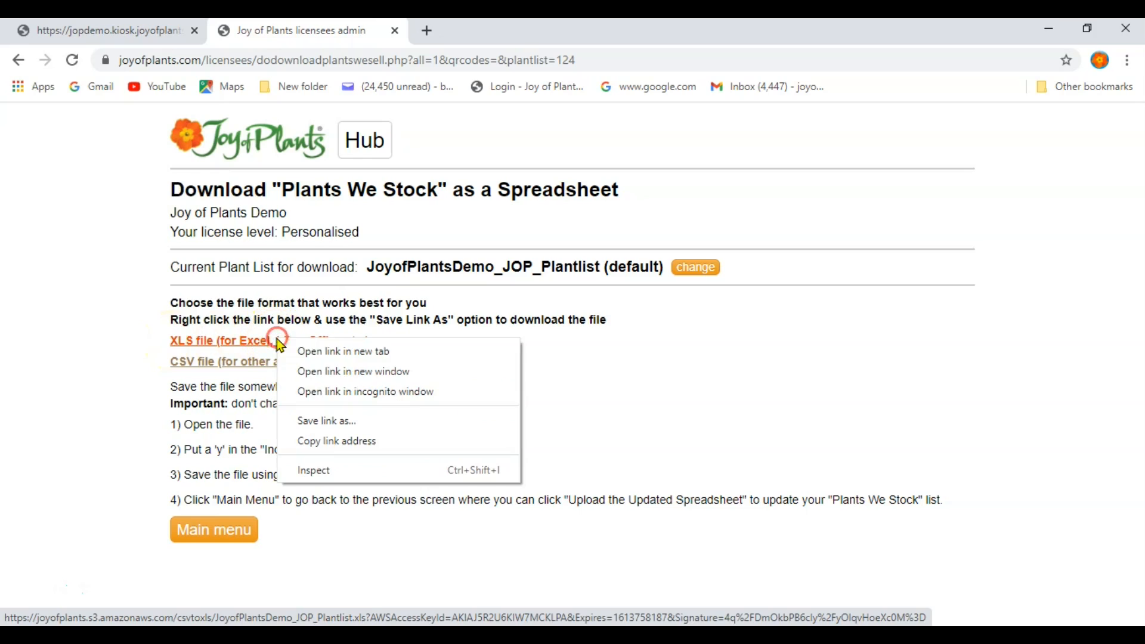
{"action": "left_click", "coordinate": [363, 422]}
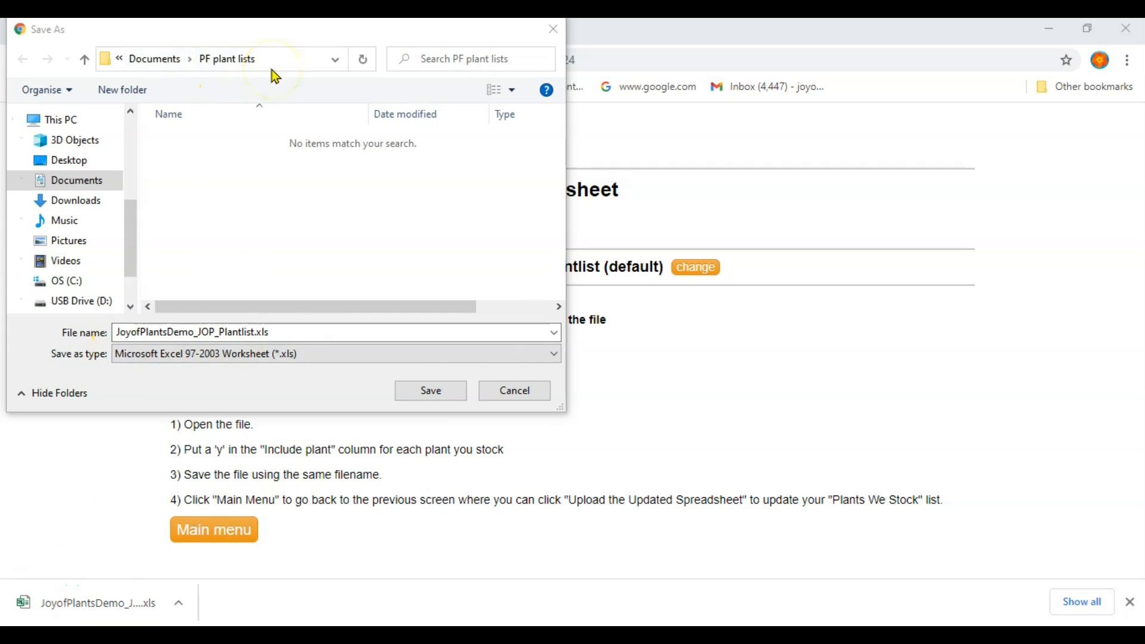
{"action": "left_click", "coordinate": [430, 391]}
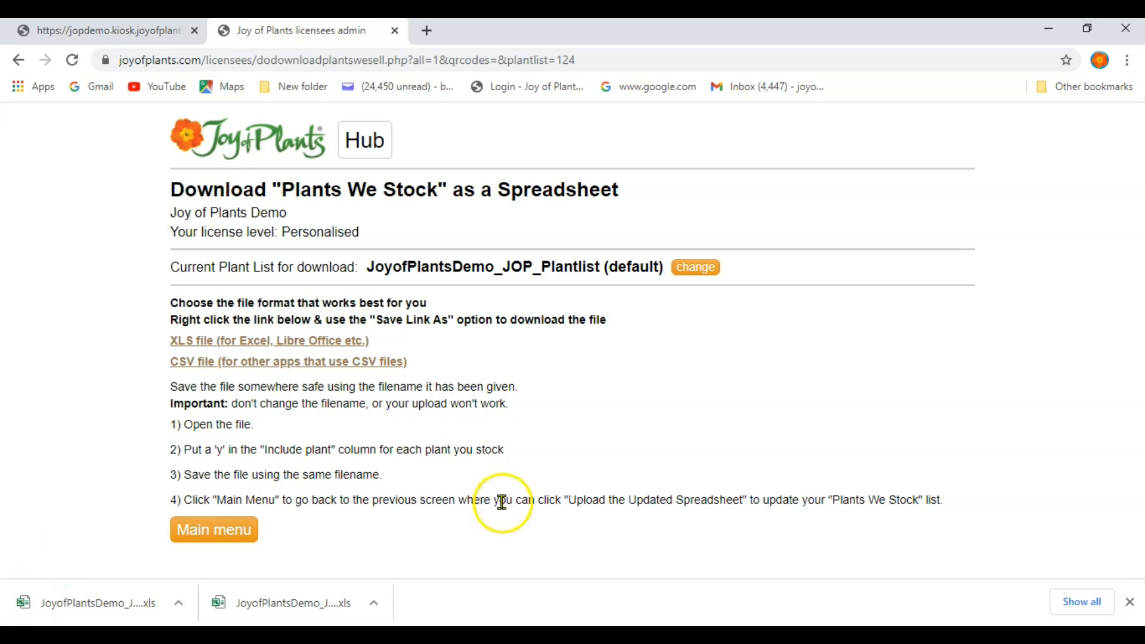
Open JoyofPlantsDemo_JOP_Plantlist.xls in Excel from the PF plant lists folder window.
{"action": "left_click", "coordinate": [488, 635]}
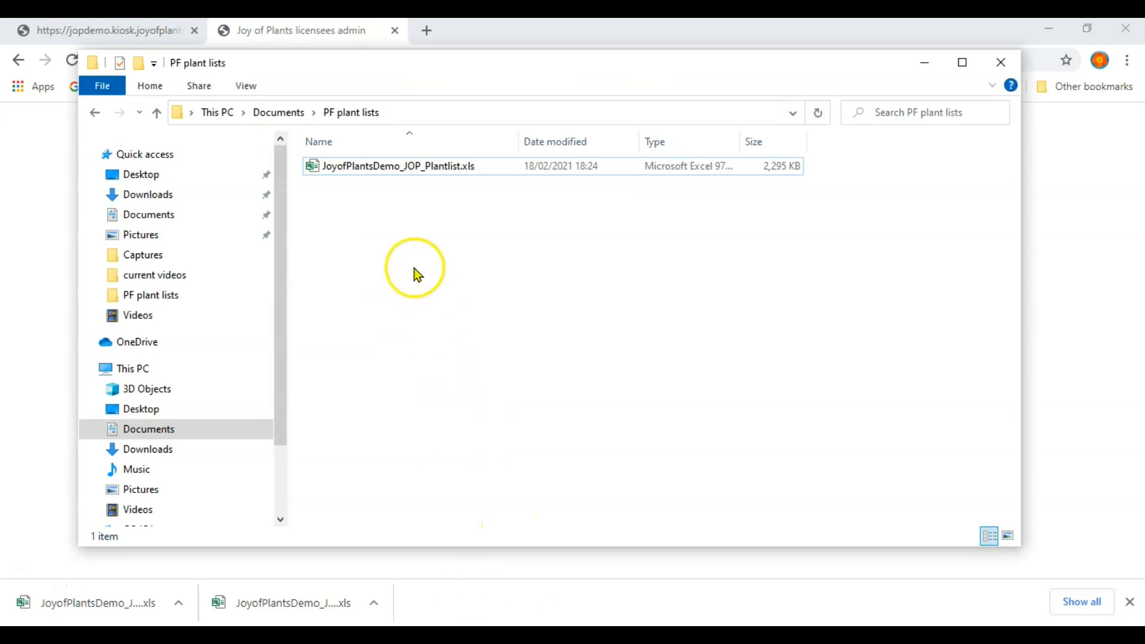
{"action": "left_click", "coordinate": [366, 166]}
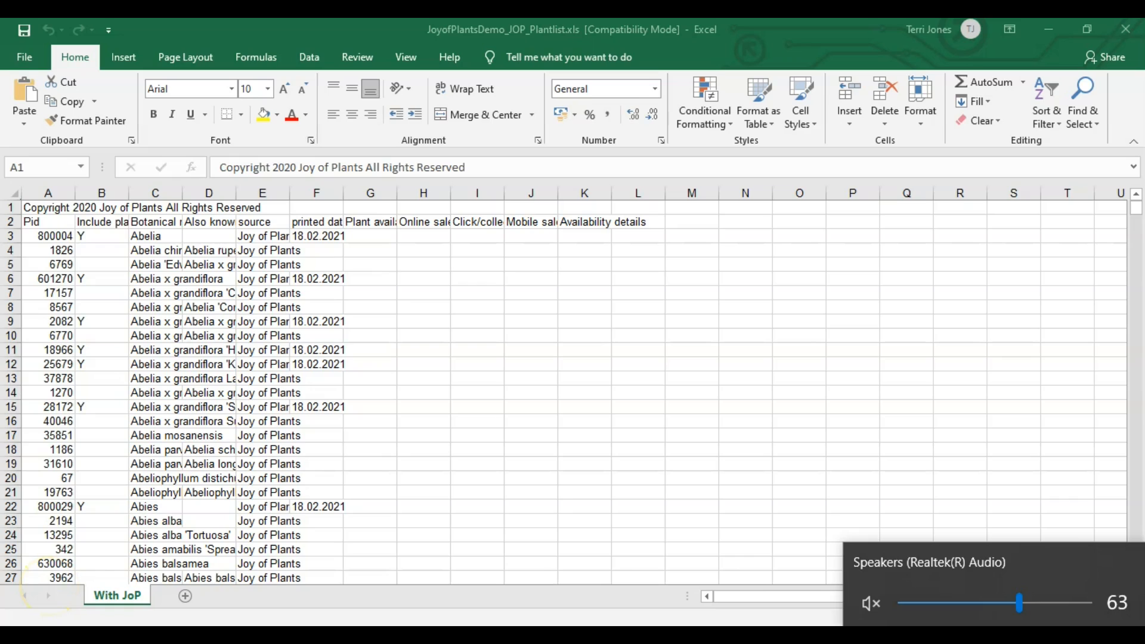
Save a copy as JoyofPlantsDemo_JOP_Plantlist_v2.xls in PF plant lists, keeping Excel 97-2003 format.
{"action": "left_click", "coordinate": [26, 55]}
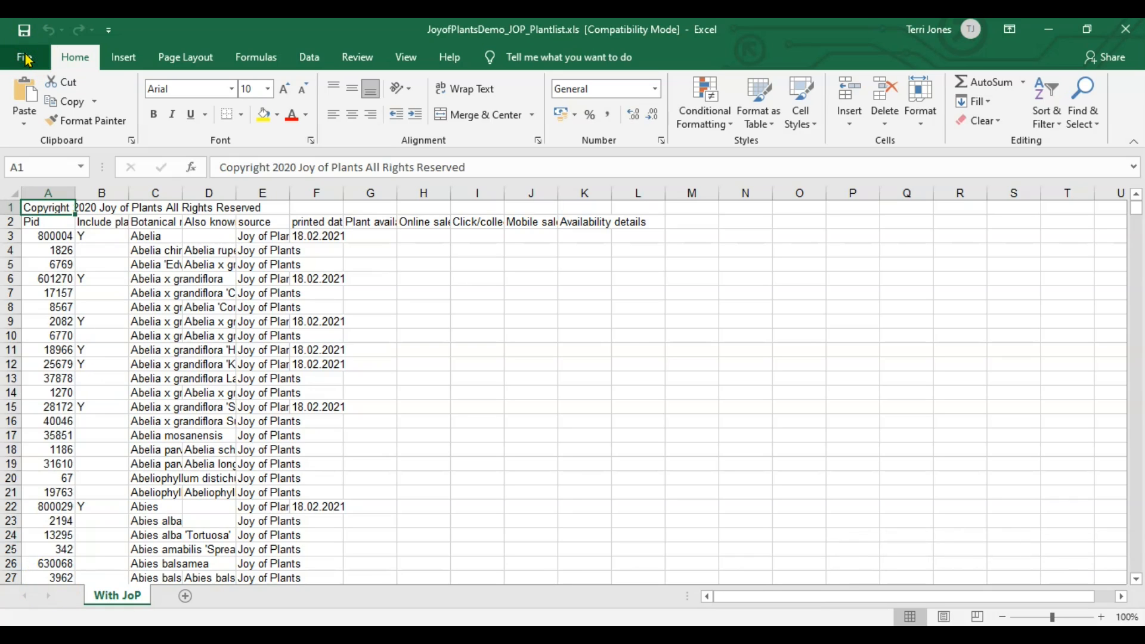
{"action": "left_click", "coordinate": [27, 60]}
{"action": "left_click", "coordinate": [79, 281]}
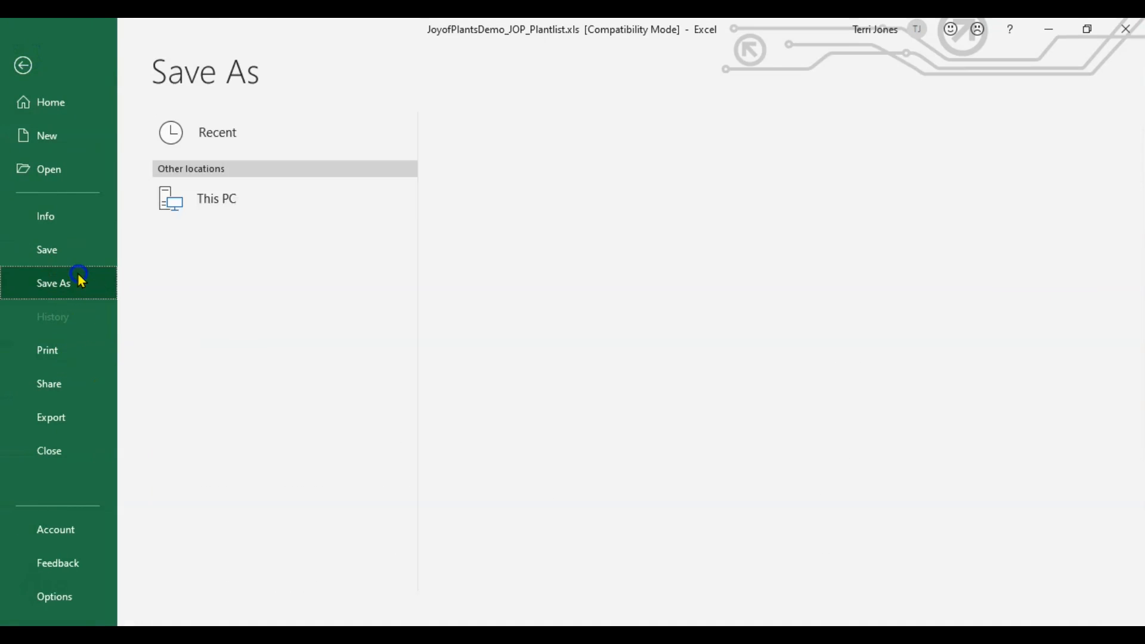
{"action": "left_click", "coordinate": [213, 202]}
{"action": "left_click", "coordinate": [546, 219]}
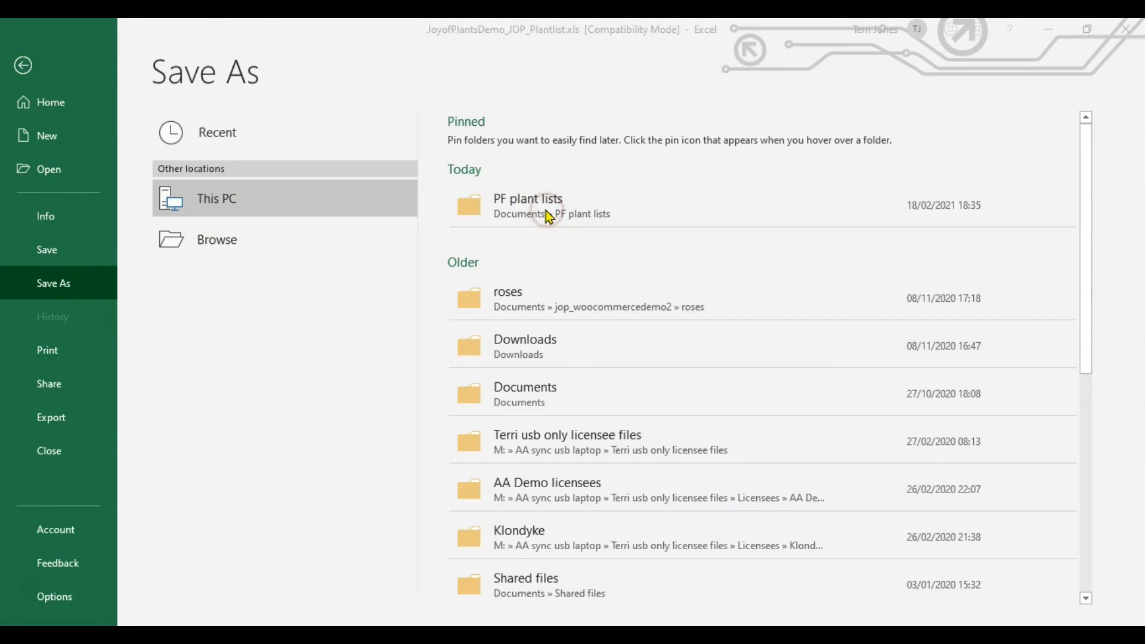
{"action": "left_click", "coordinate": [249, 302]}
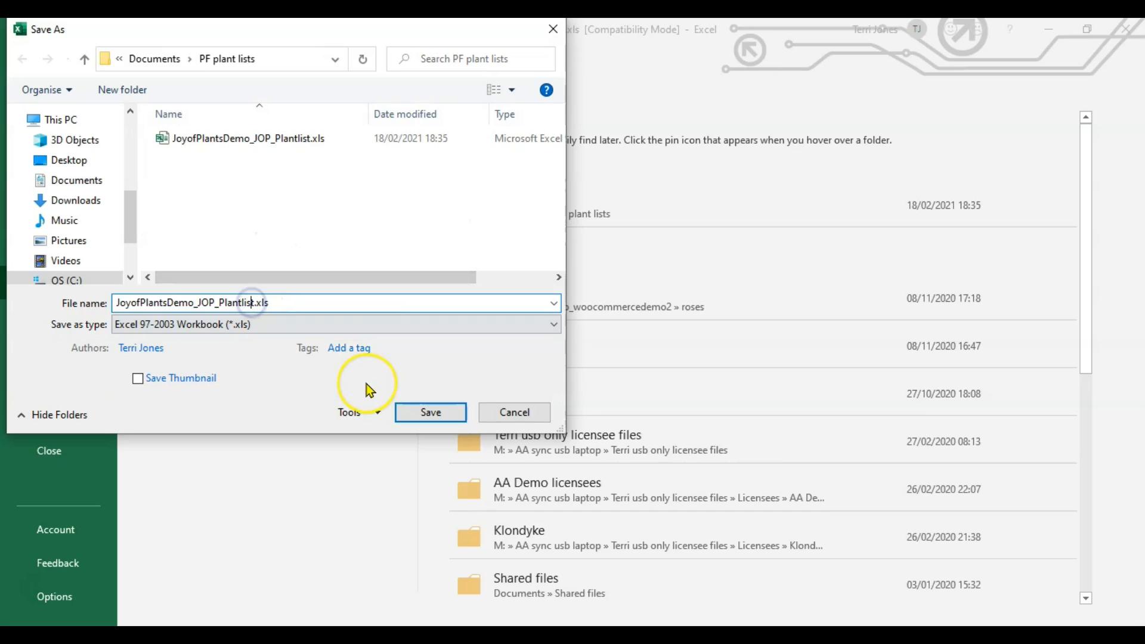
{"action": "type", "text": "_v2"}
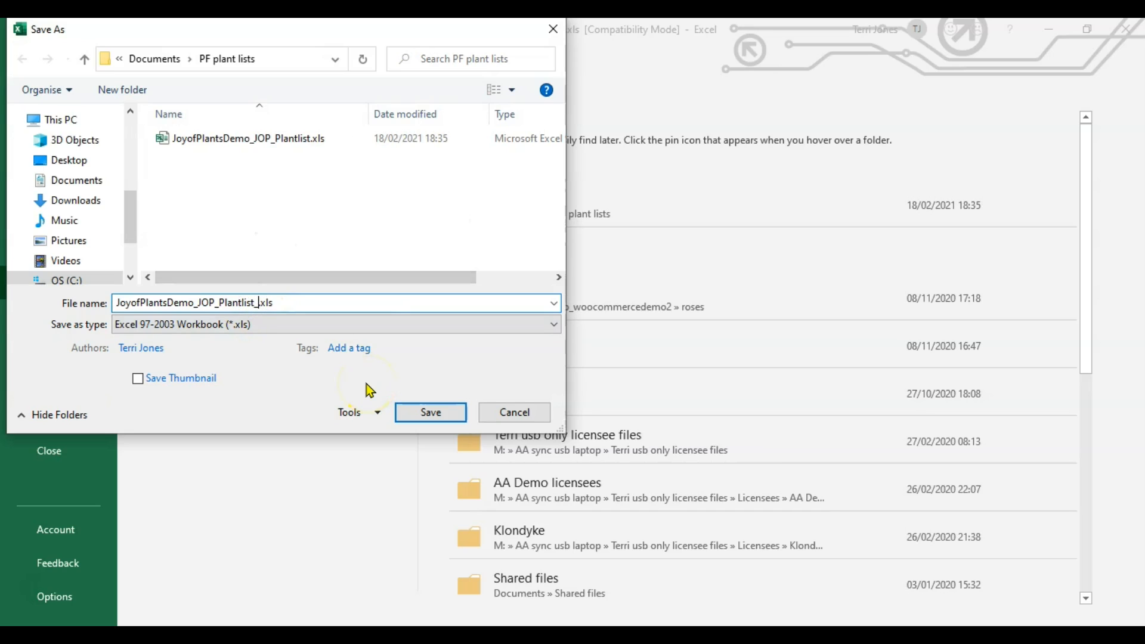
{"action": "left_click", "coordinate": [451, 413]}
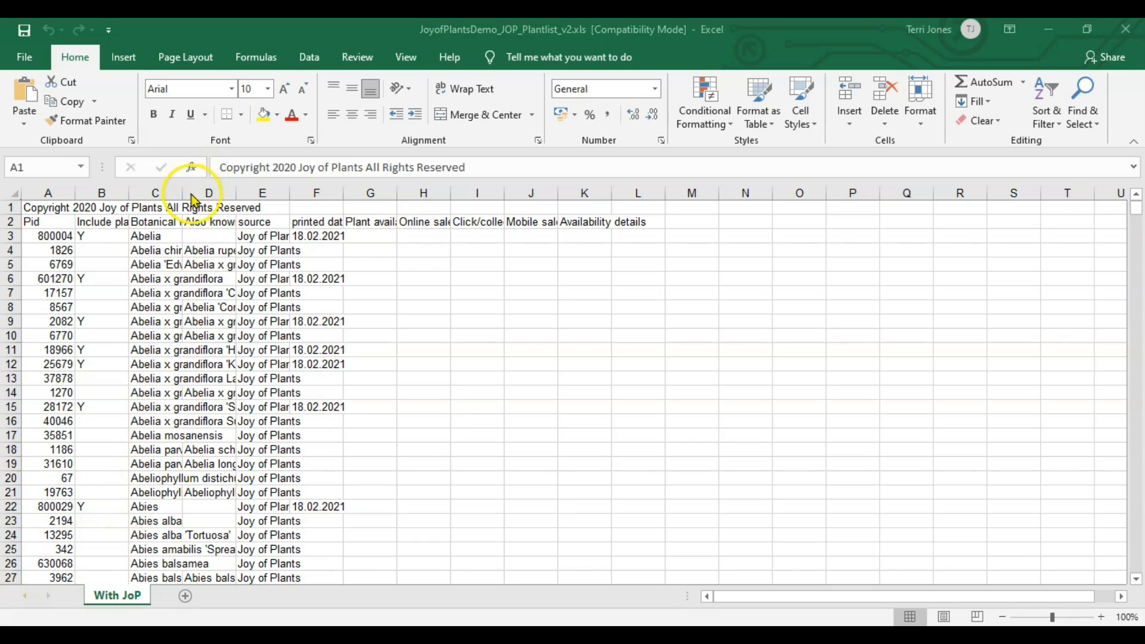
Widen the Botanical name and Include plant columns so their headings show fully.
{"action": "left_click_drag", "start_coordinate": [181, 194], "coordinate": [350, 209]}
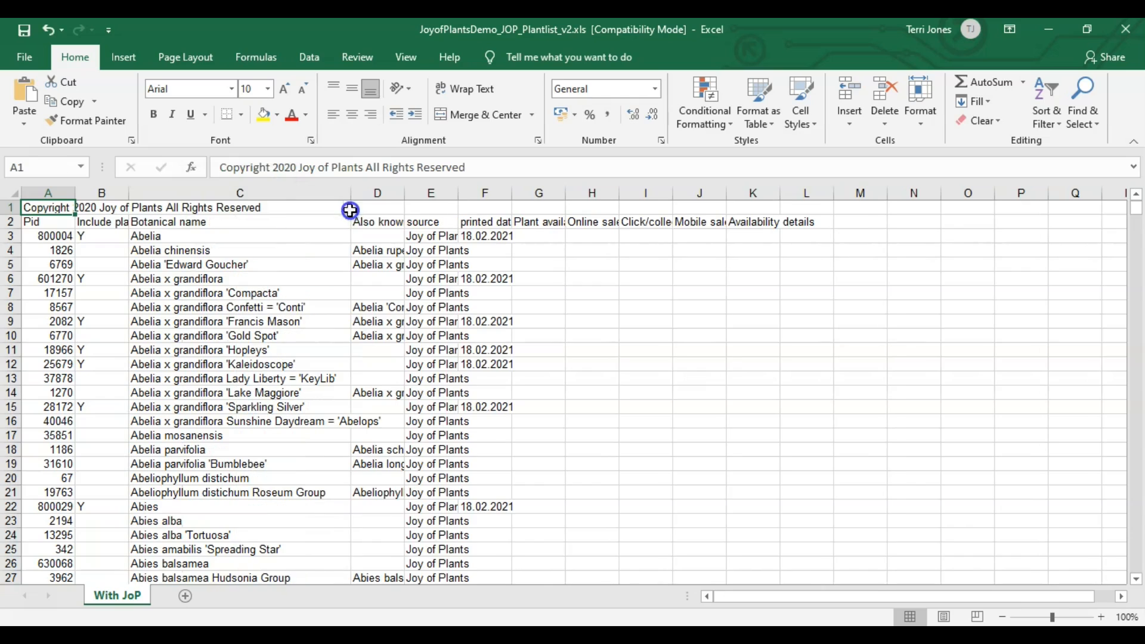
{"action": "left_click", "coordinate": [240, 221]}
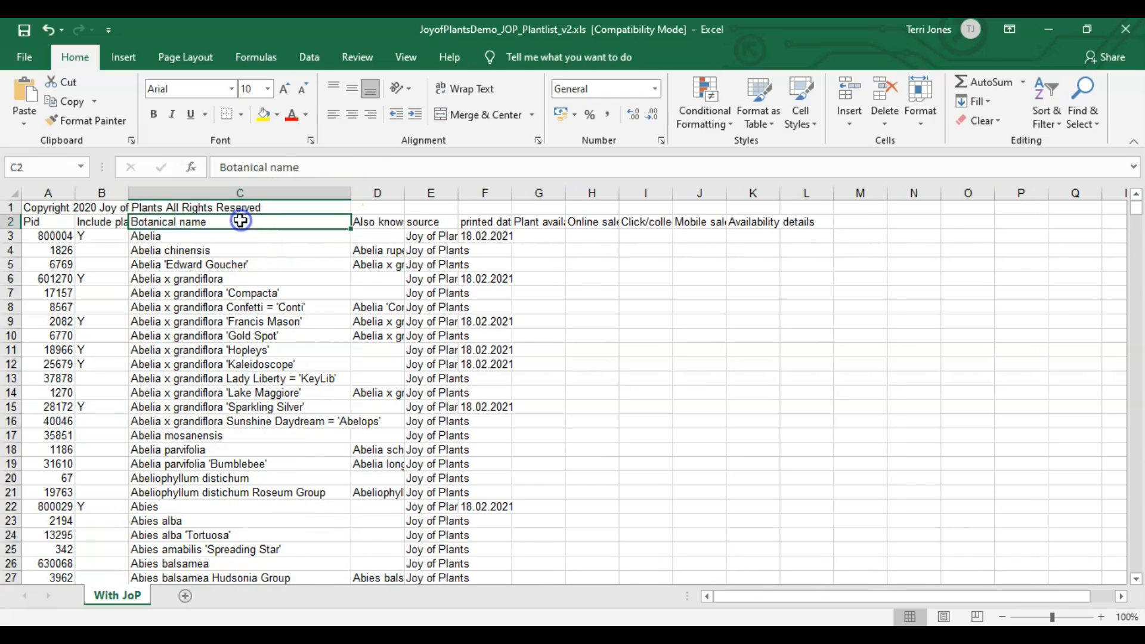
{"action": "left_click", "coordinate": [99, 222]}
{"action": "left_click", "coordinate": [52, 225]}
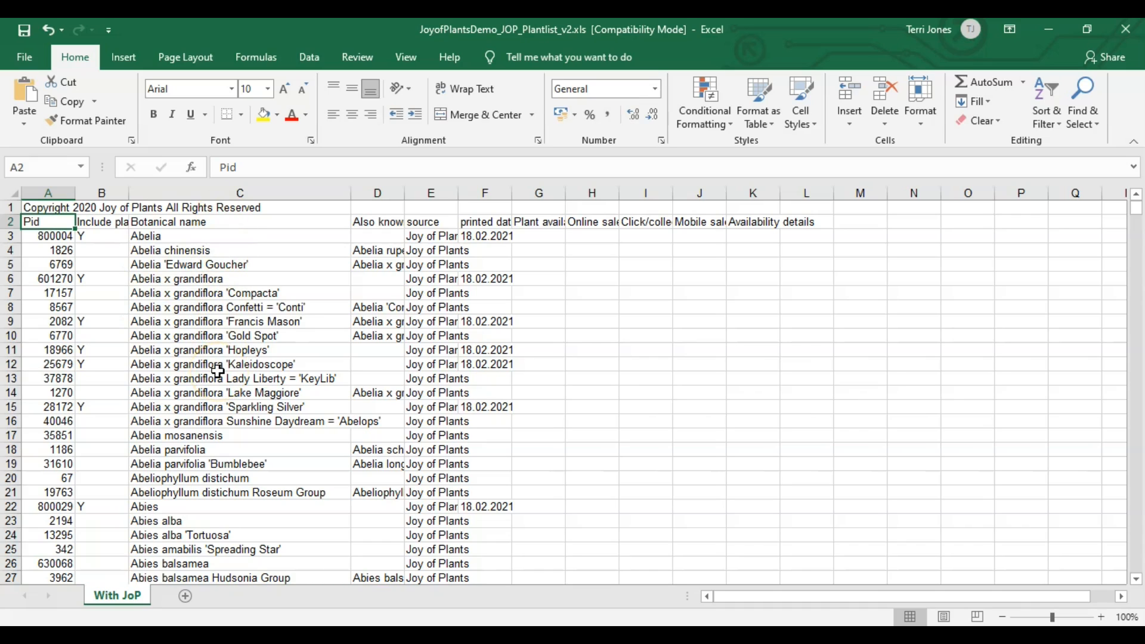
{"action": "left_click", "coordinate": [131, 206]}
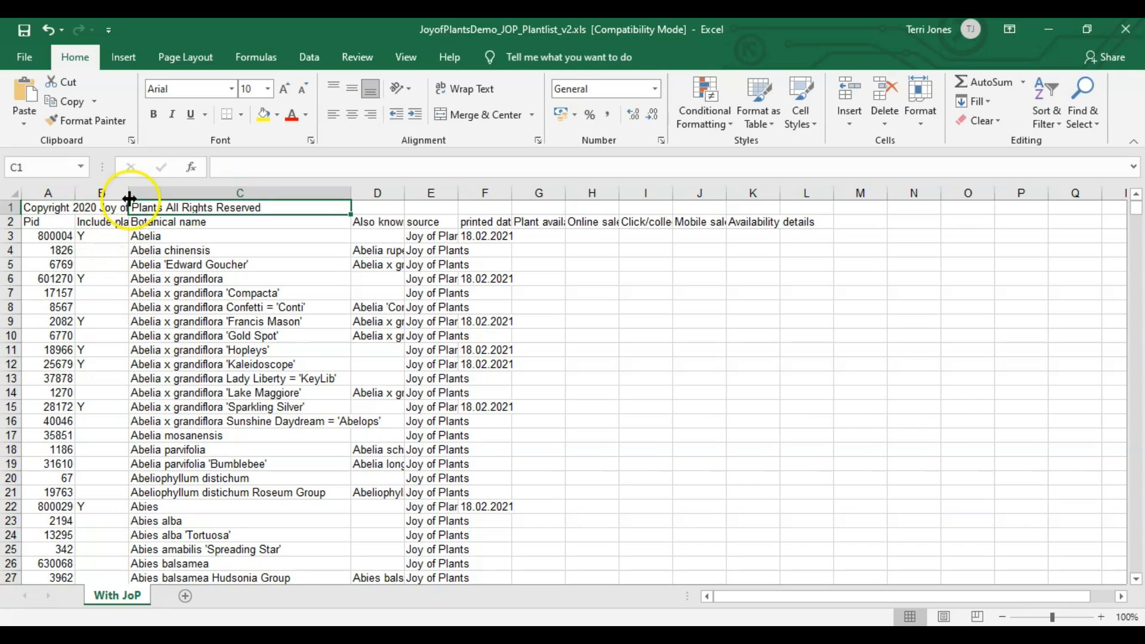
{"action": "left_click_drag", "start_coordinate": [130, 197], "coordinate": [156, 199]}
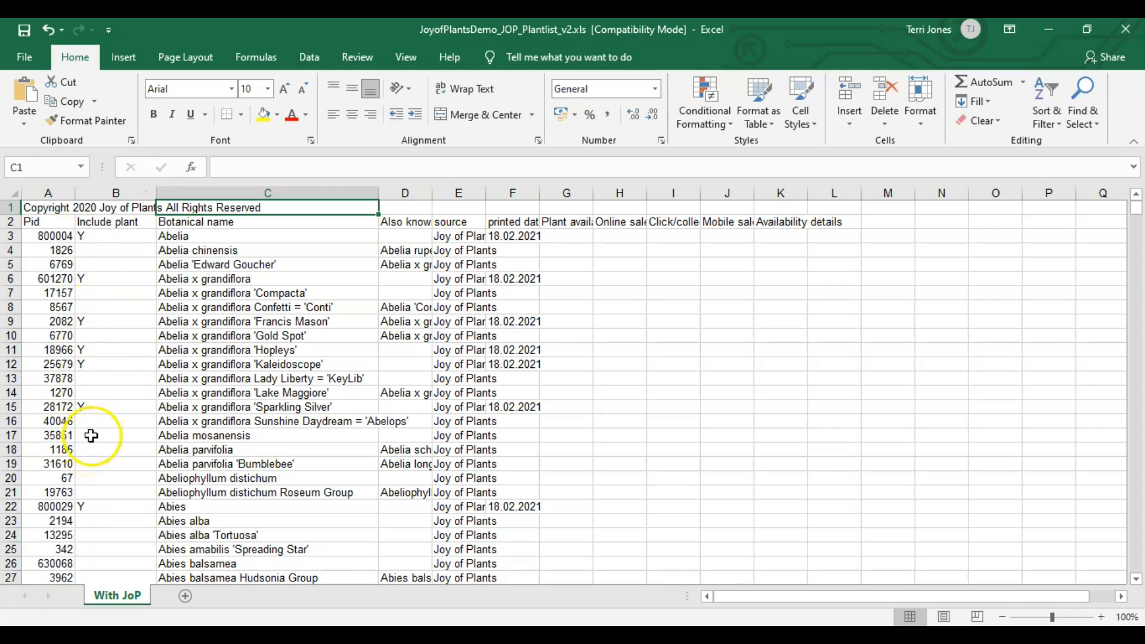
Clear Abelia's Y from B3 and mark cells B4 through B8 with y.
{"action": "left_click", "coordinate": [126, 234]}
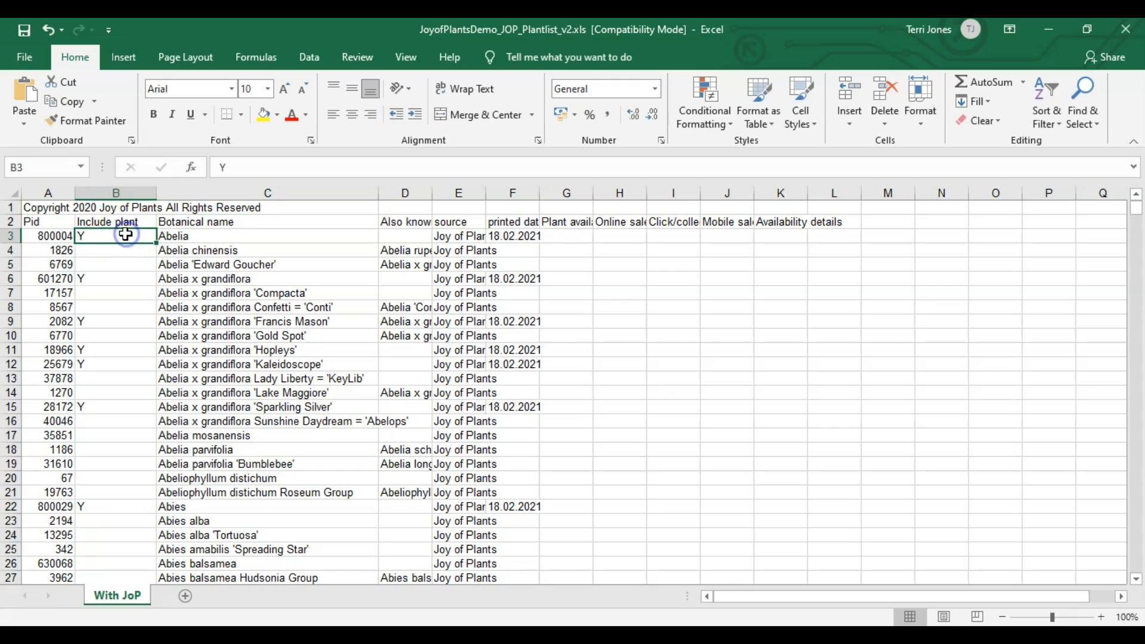
{"action": "key", "text": "Delete"}
{"action": "key", "text": "Down"}
{"action": "key", "text": "Down"}
{"action": "key", "text": "Down"}
{"action": "key", "text": "Down"}
{"action": "key", "text": "Up"}
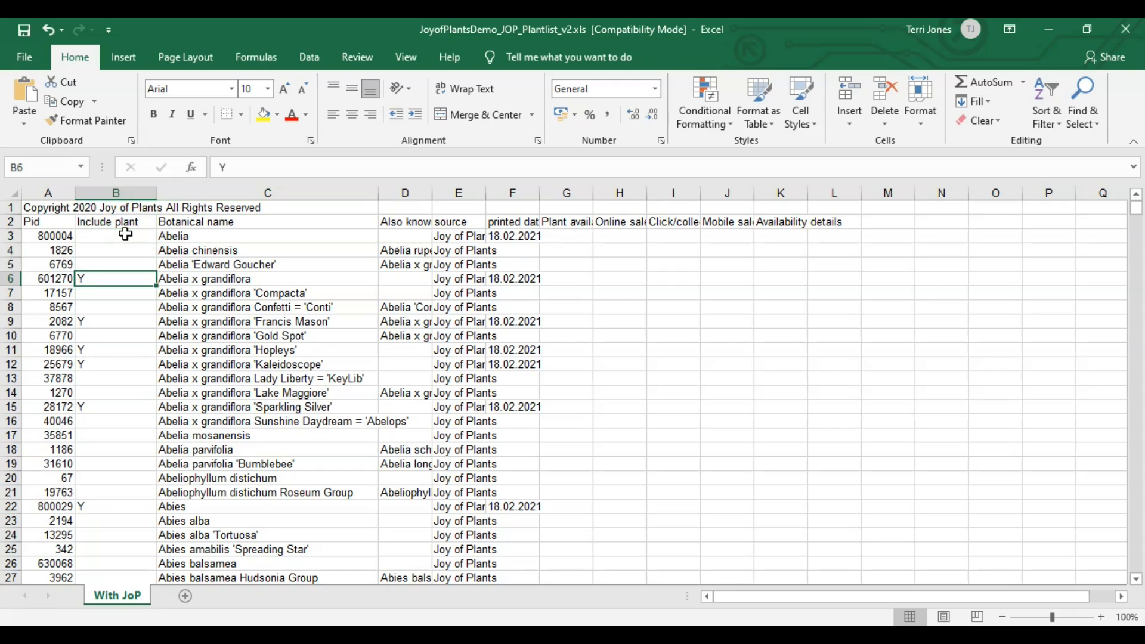
{"action": "key", "text": "Up"}
{"action": "key", "text": "Up"}
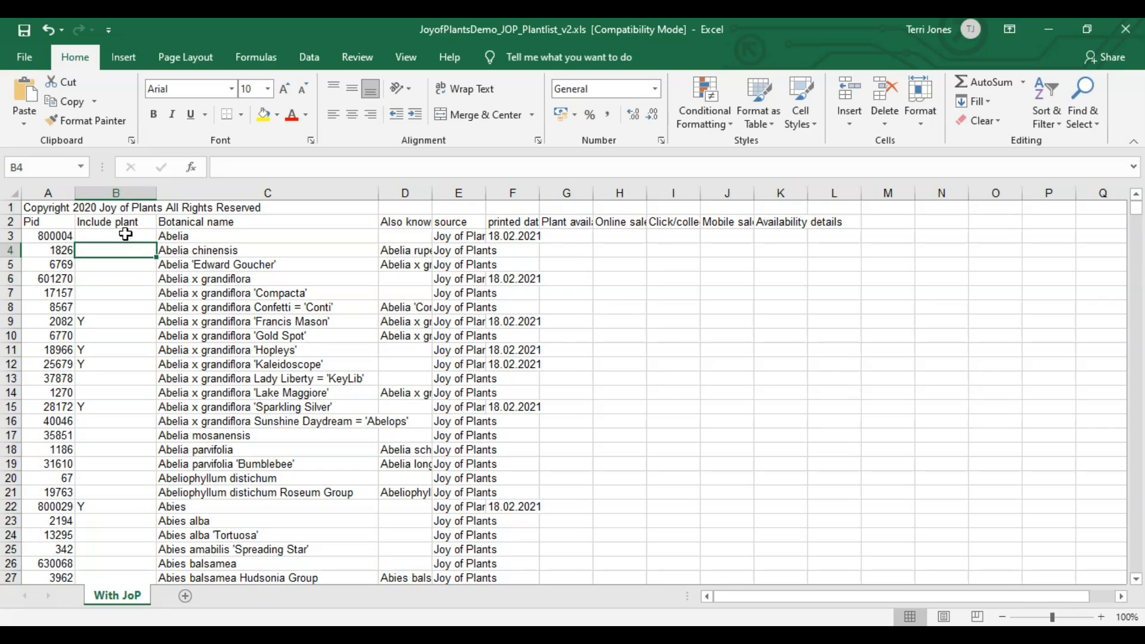
{"action": "type", "text": "y"}
{"action": "key", "text": "Return"}
{"action": "type", "text": "y"}
{"action": "key", "text": "Return"}
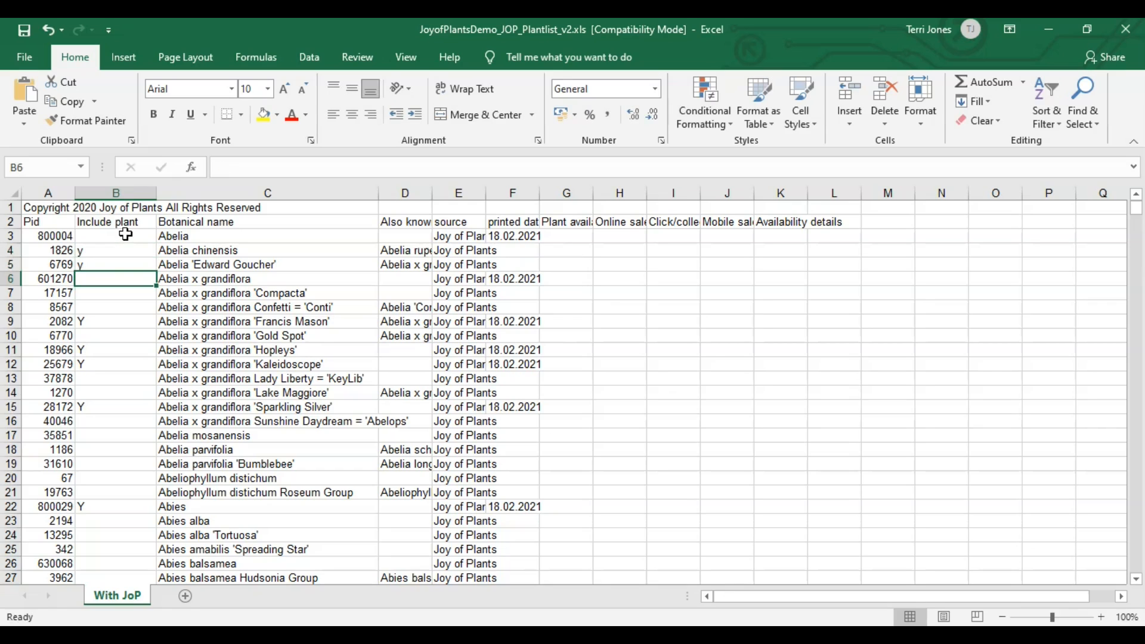
{"action": "type", "text": "y"}
{"action": "key", "text": "Return"}
{"action": "type", "text": "y"}
{"action": "key", "text": "Return"}
{"action": "type", "text": "y"}
{"action": "key", "text": "Return"}
Mark B9, B10, B13 and B14 with y and save the workbook.
{"action": "type", "text": "y"}
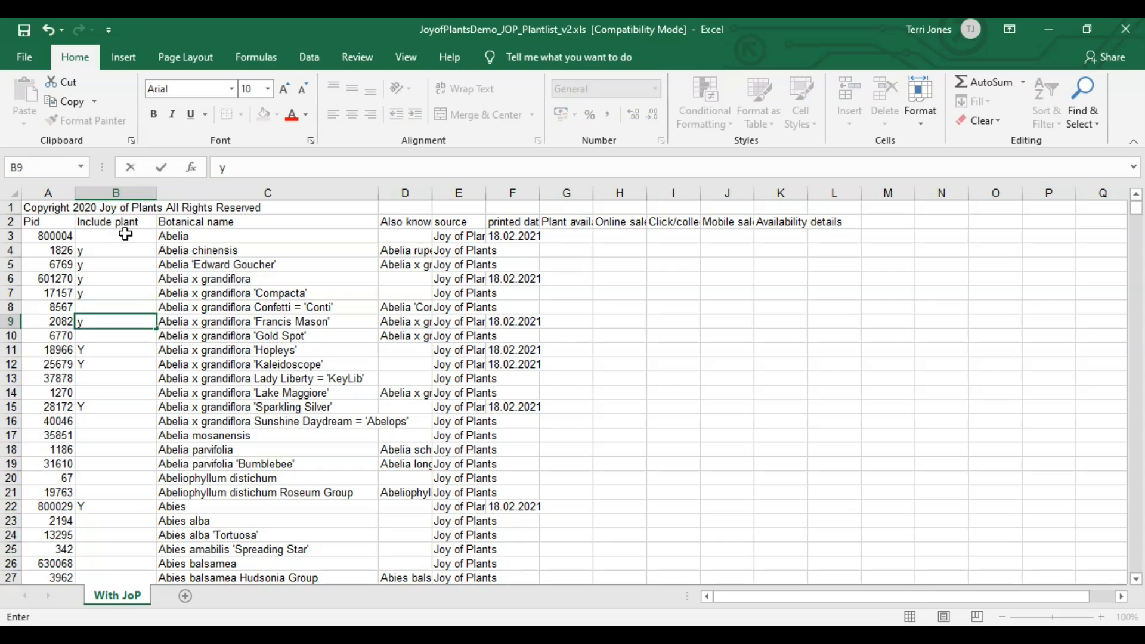
{"action": "key", "text": "Escape"}
{"action": "type", "text": "y"}
{"action": "key", "text": "Return"}
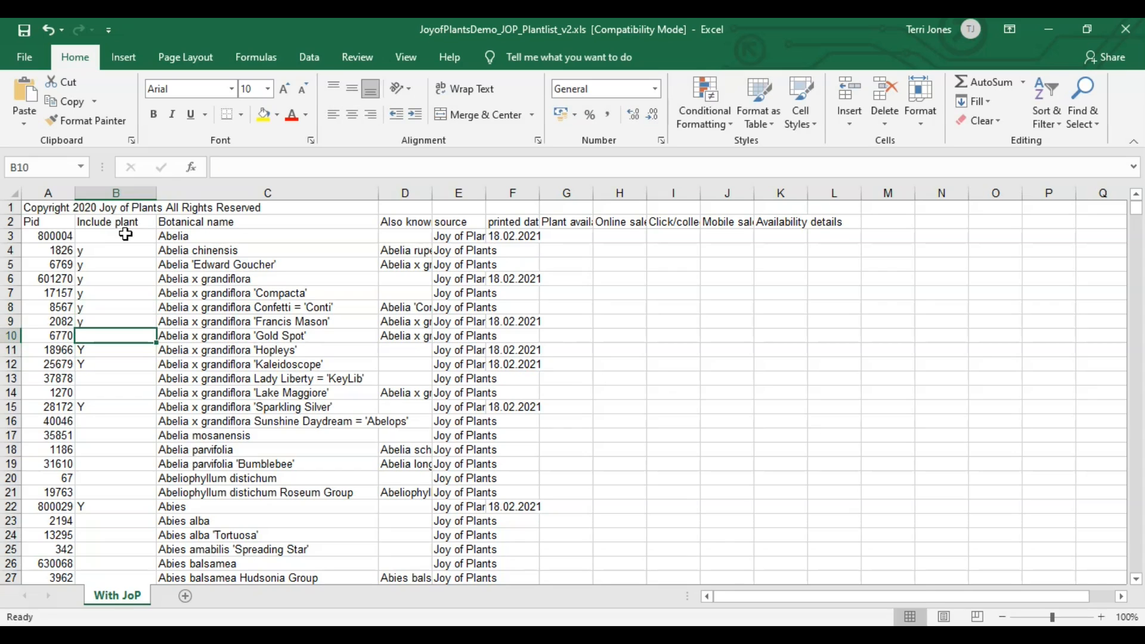
{"action": "type", "text": "y"}
{"action": "key", "text": "Return"}
{"action": "key", "text": "Return"}
{"action": "key", "text": "Return"}
{"action": "type", "text": "y"}
{"action": "key", "text": "Return"}
{"action": "type", "text": "y"}
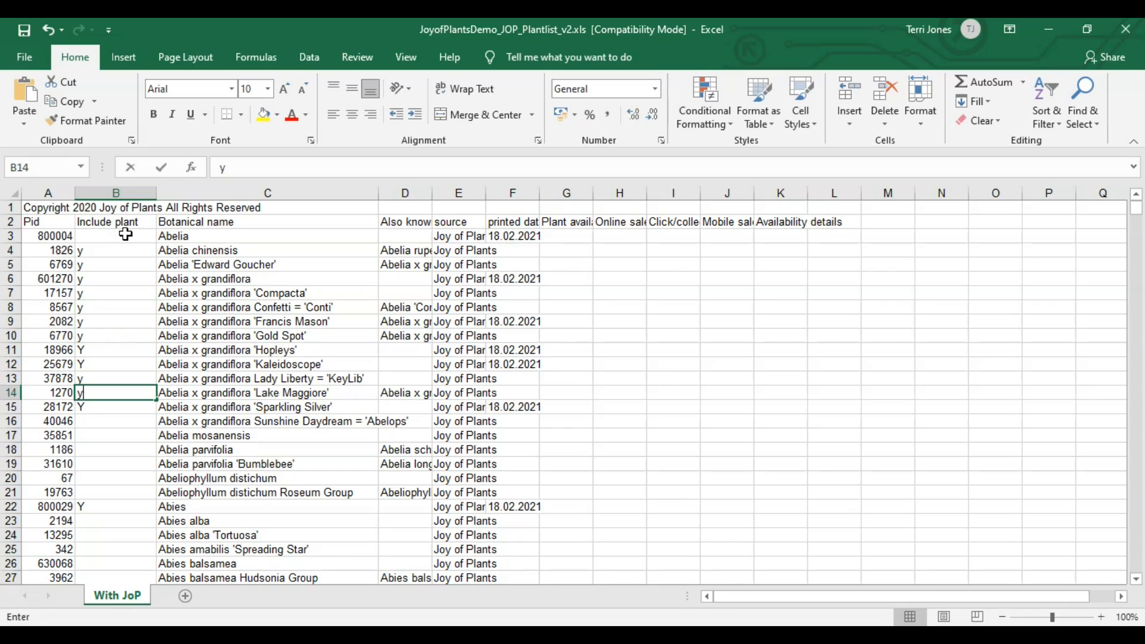
{"action": "key", "text": "Return"}
{"action": "left_click", "coordinate": [26, 68]}
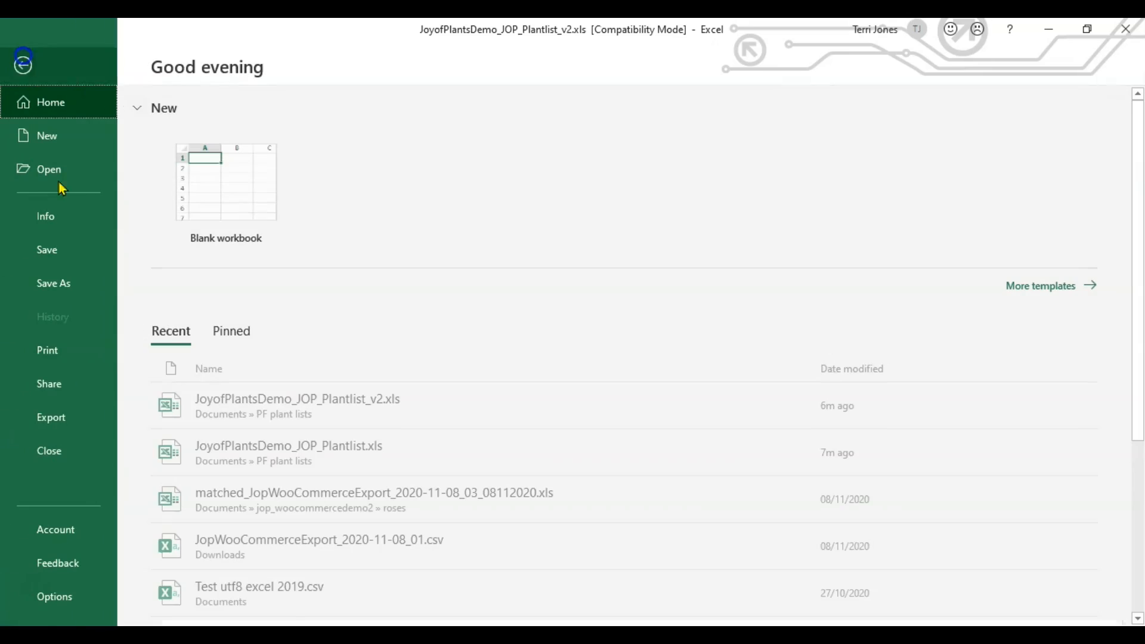
{"action": "left_click", "coordinate": [47, 249]}
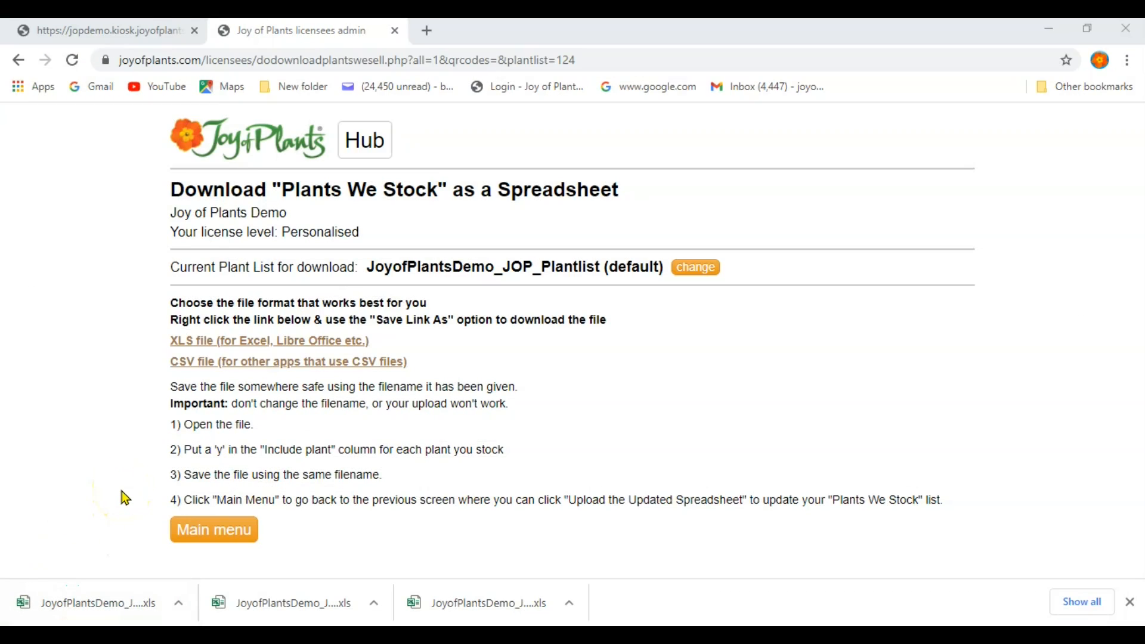
From the main menu, choose JoyofPlantsDemo_JOP_Plantlist_v2.xls on the Upload the Updated Spreadsheet page.
{"action": "left_click", "coordinate": [219, 533]}
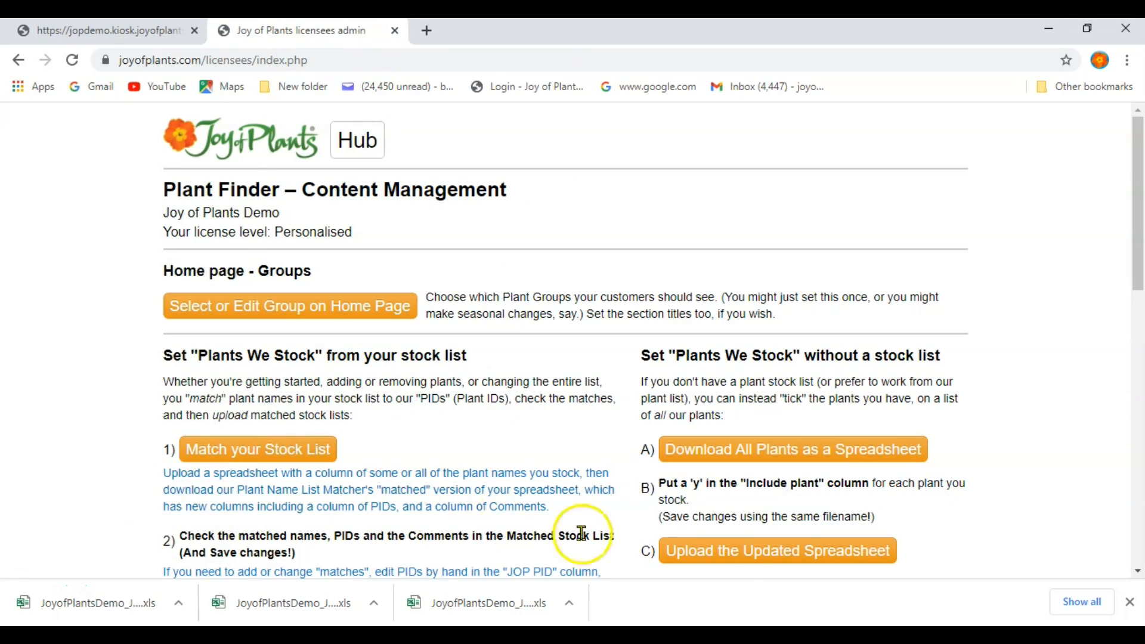
{"action": "left_click", "coordinate": [738, 561]}
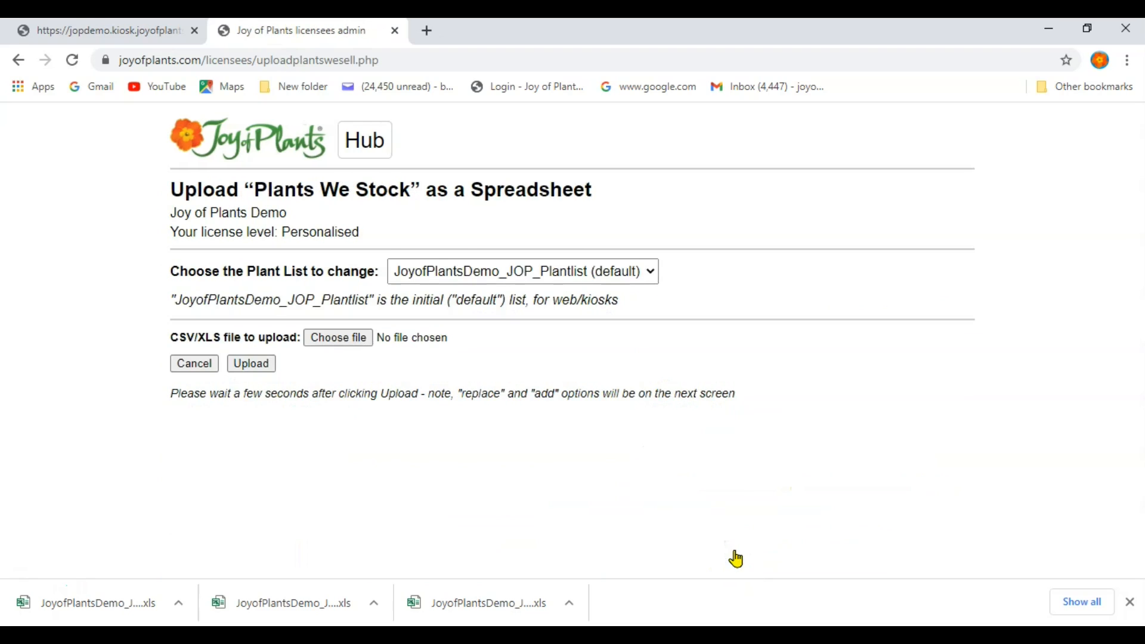
{"action": "left_click", "coordinate": [335, 338]}
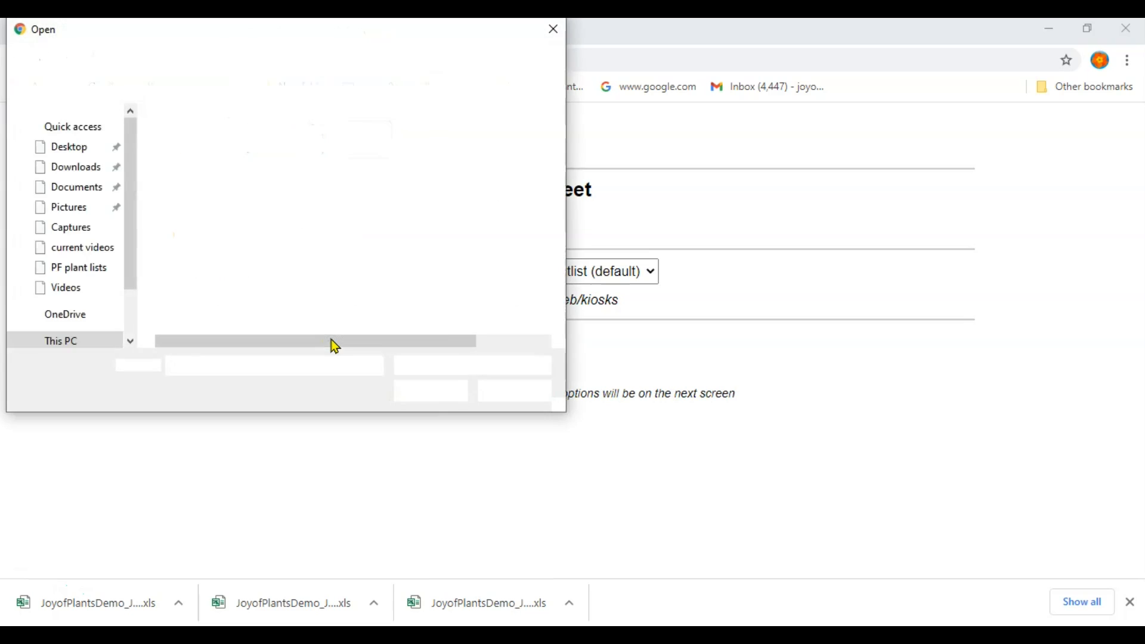
{"action": "left_click", "coordinate": [300, 158]}
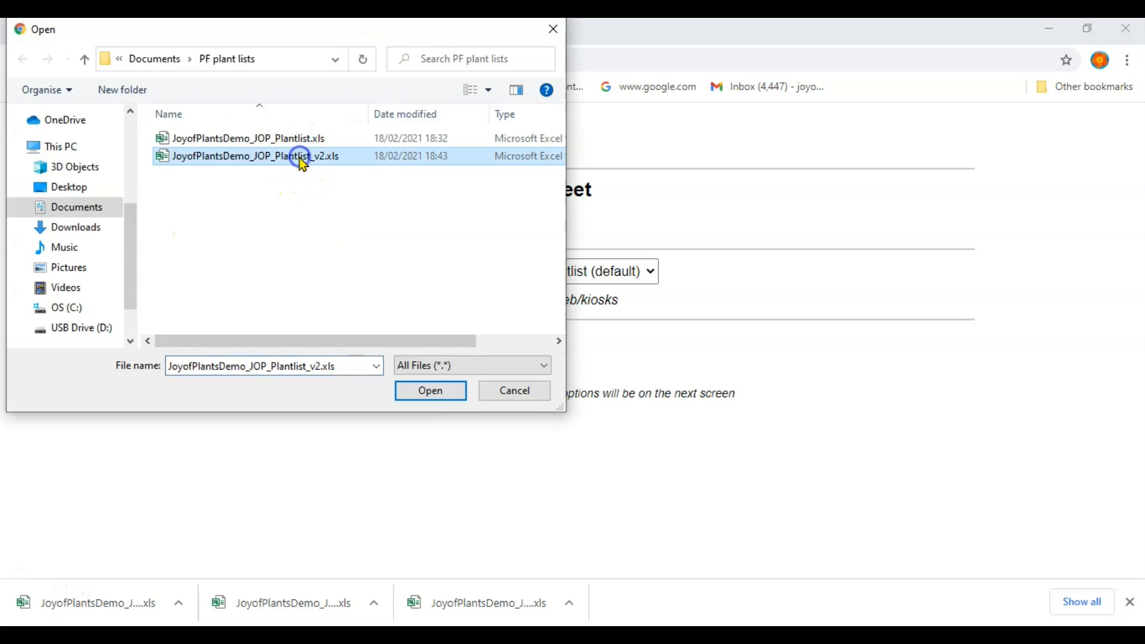
{"action": "left_click", "coordinate": [421, 390]}
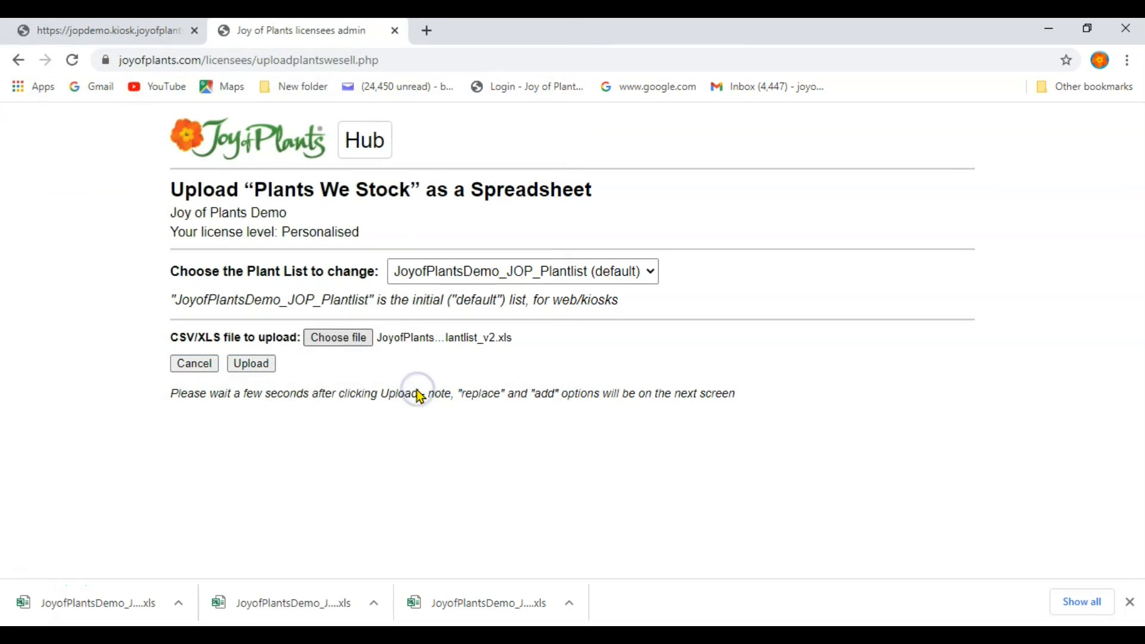
Upload the v2 spreadsheet and accept it to replace the existing 4297-plant stock list.
{"action": "left_click", "coordinate": [247, 364]}
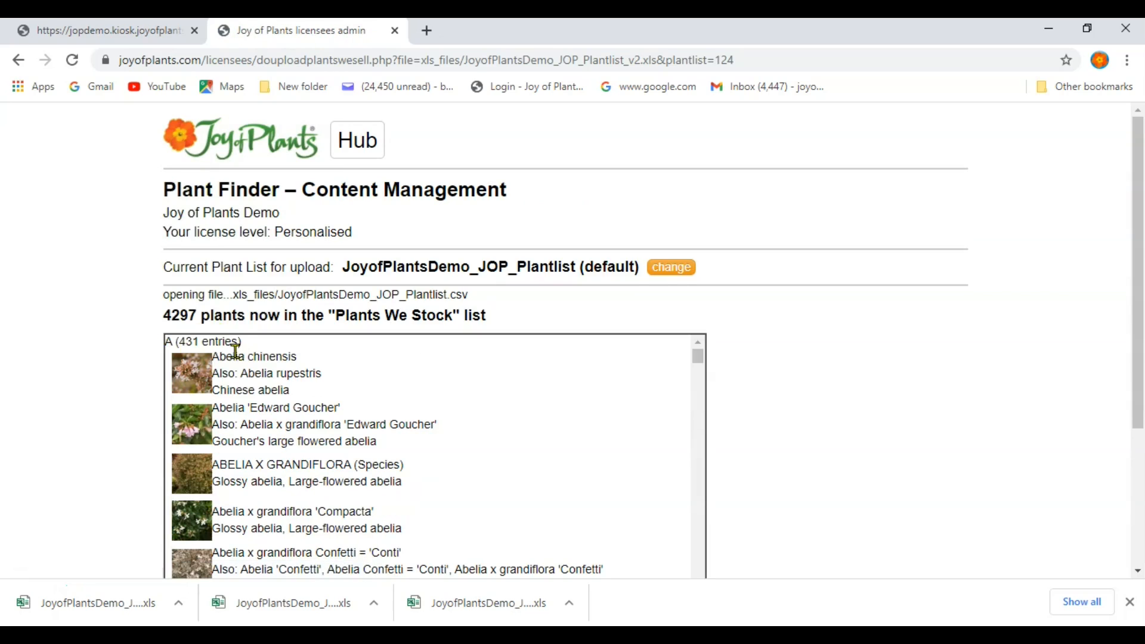
{"action": "scroll", "coordinate": [126, 378], "scroll_direction": "down", "scroll_amount": 3}
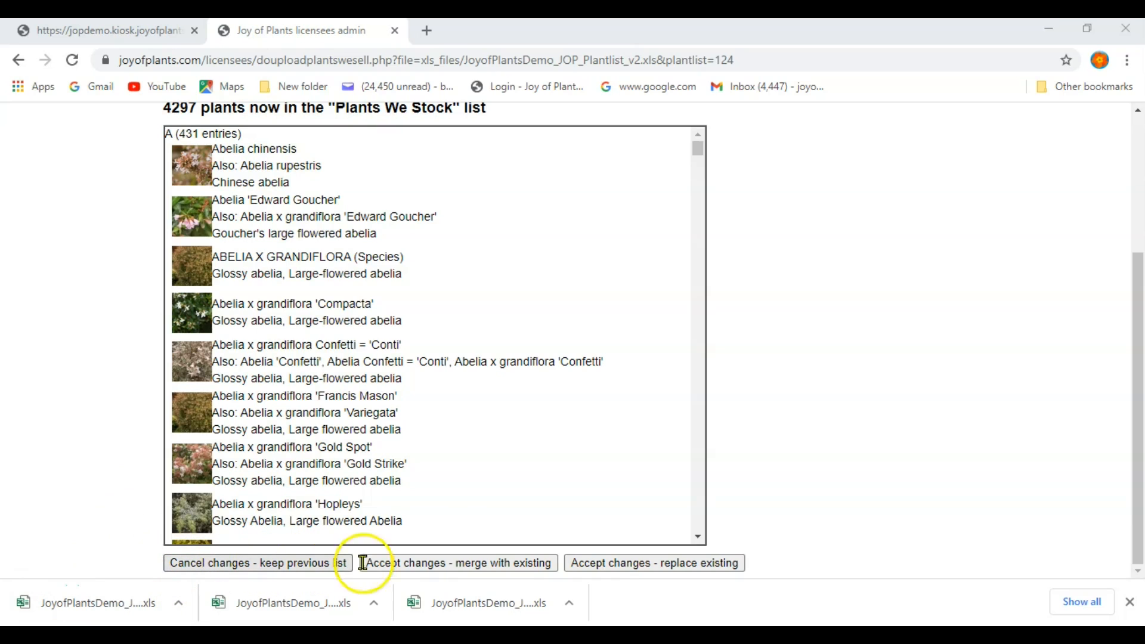
{"action": "left_click", "coordinate": [624, 564]}
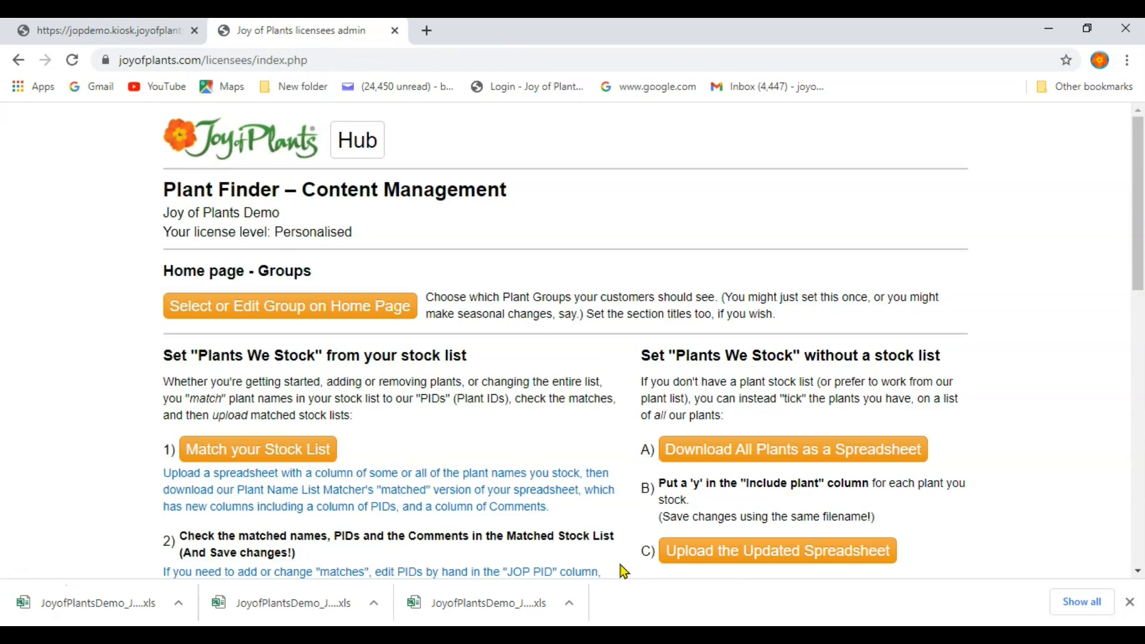
Reload the Joy of Plants Kiosk and list the plants by name.
{"action": "left_click", "coordinate": [131, 37]}
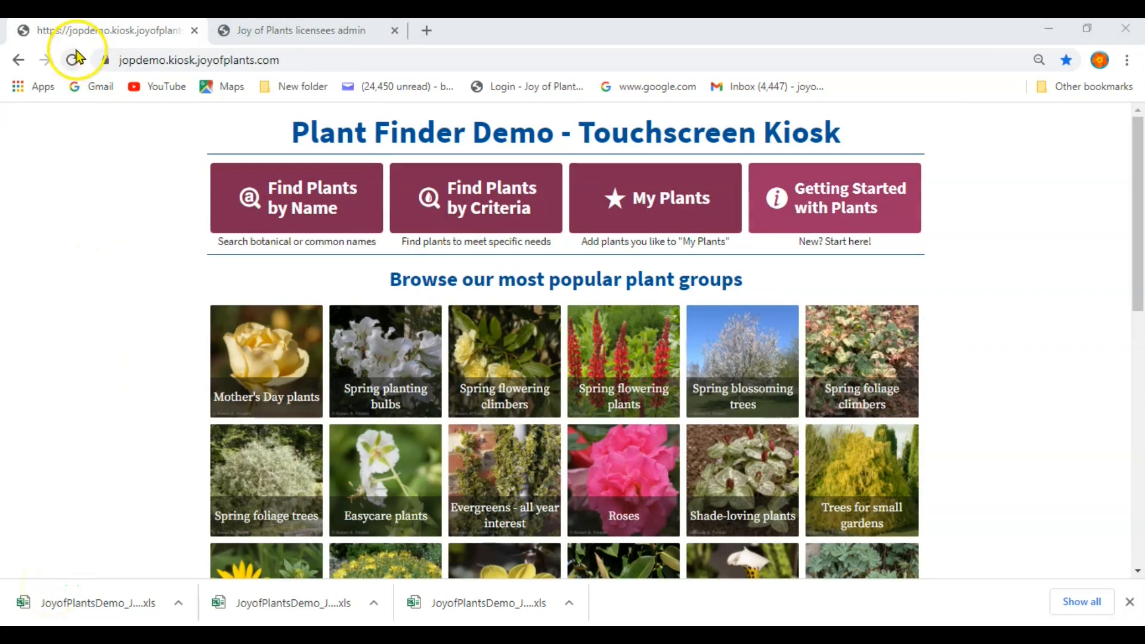
{"action": "left_click", "coordinate": [74, 59]}
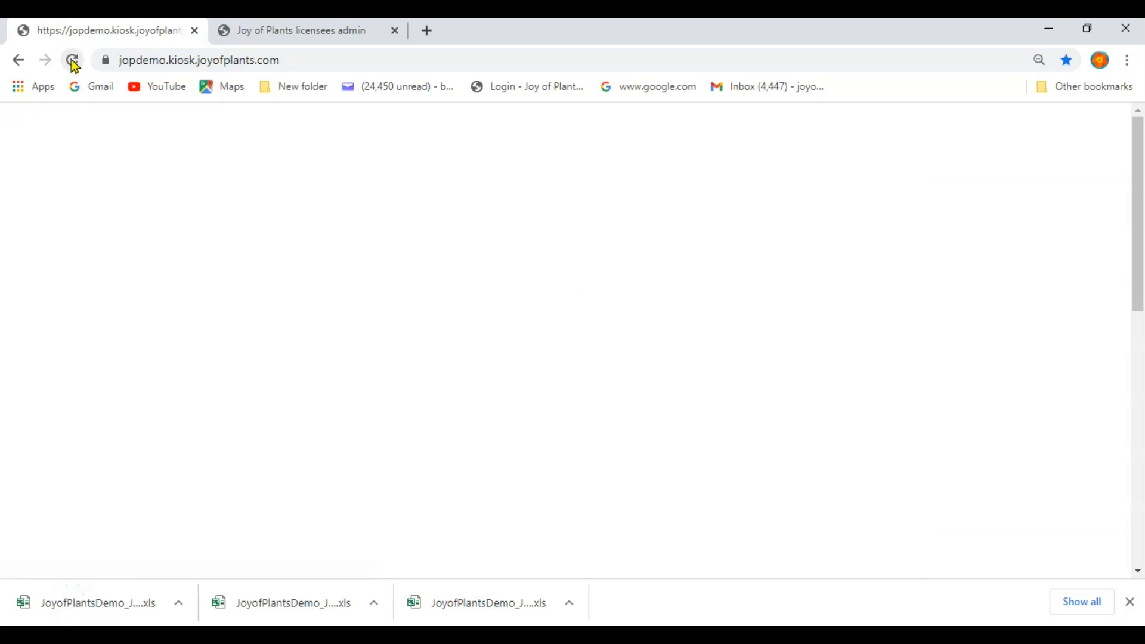
{"action": "left_click", "coordinate": [338, 217]}
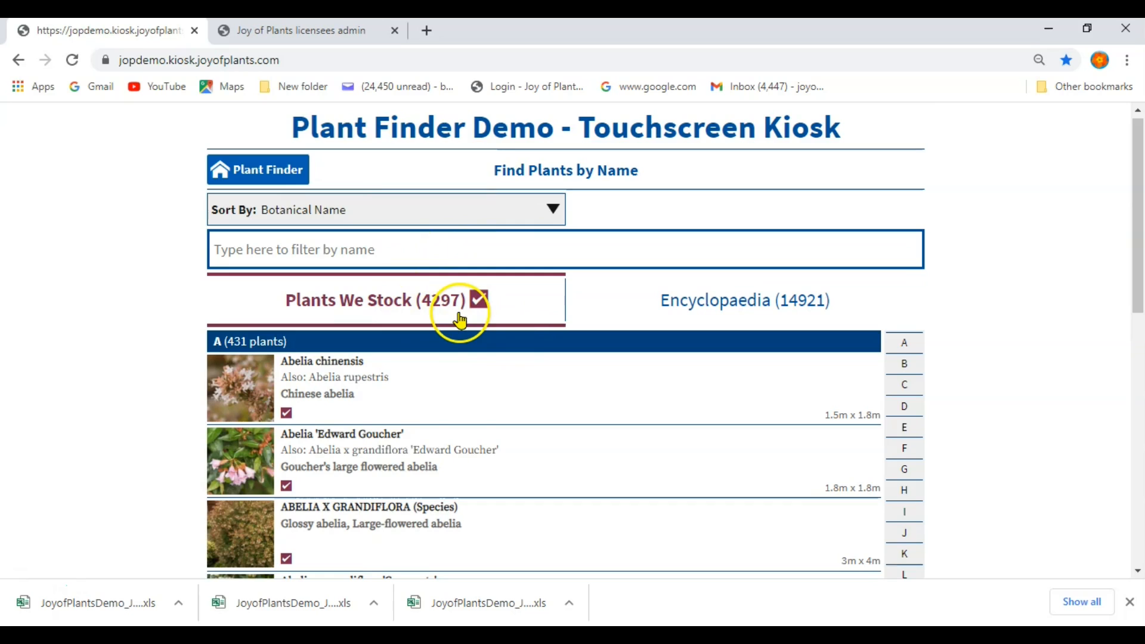
Scroll down the plant list and open the Gold Spot entry to check it shows as stocked.
{"action": "scroll", "coordinate": [456, 450], "scroll_direction": "down", "scroll_amount": 4}
{"action": "scroll", "coordinate": [460, 454], "scroll_direction": "down", "scroll_amount": 1}
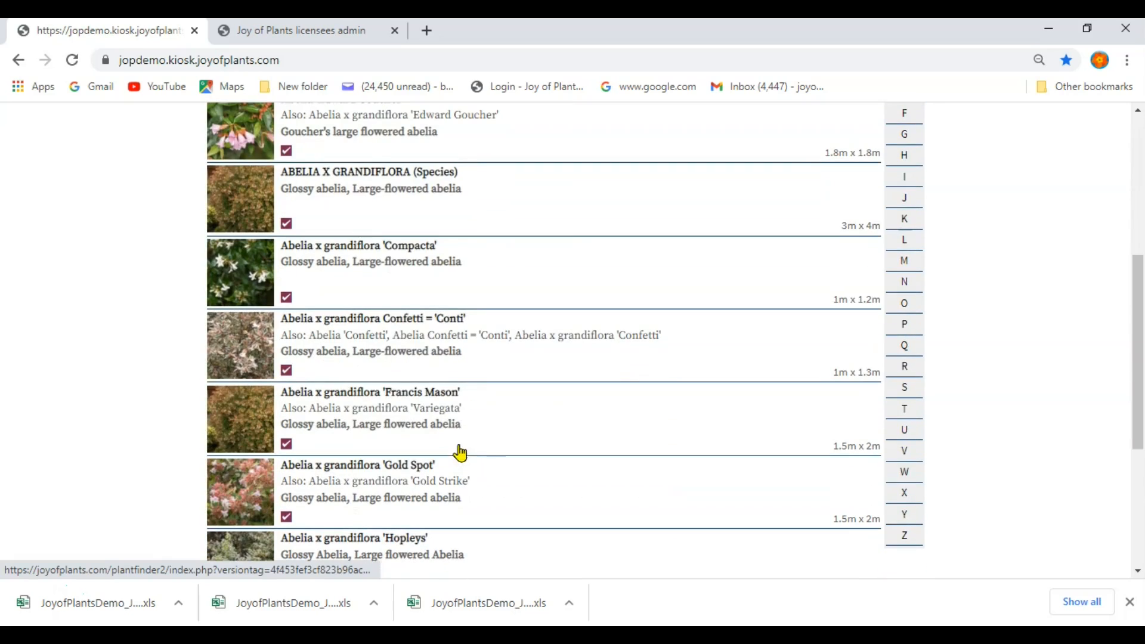
{"action": "left_click", "coordinate": [311, 512]}
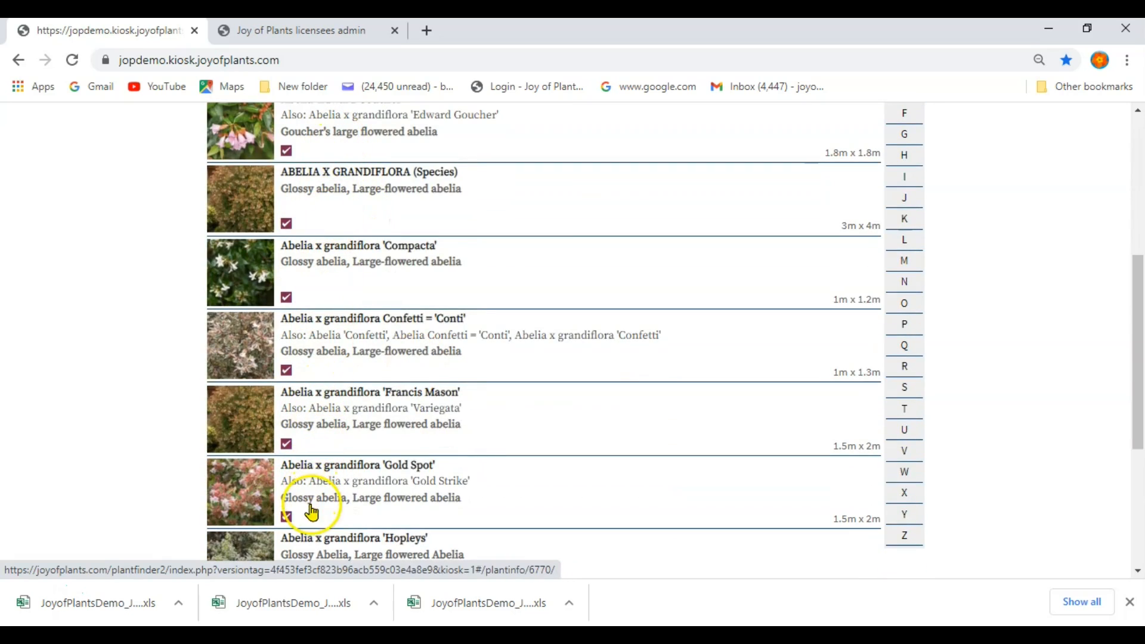